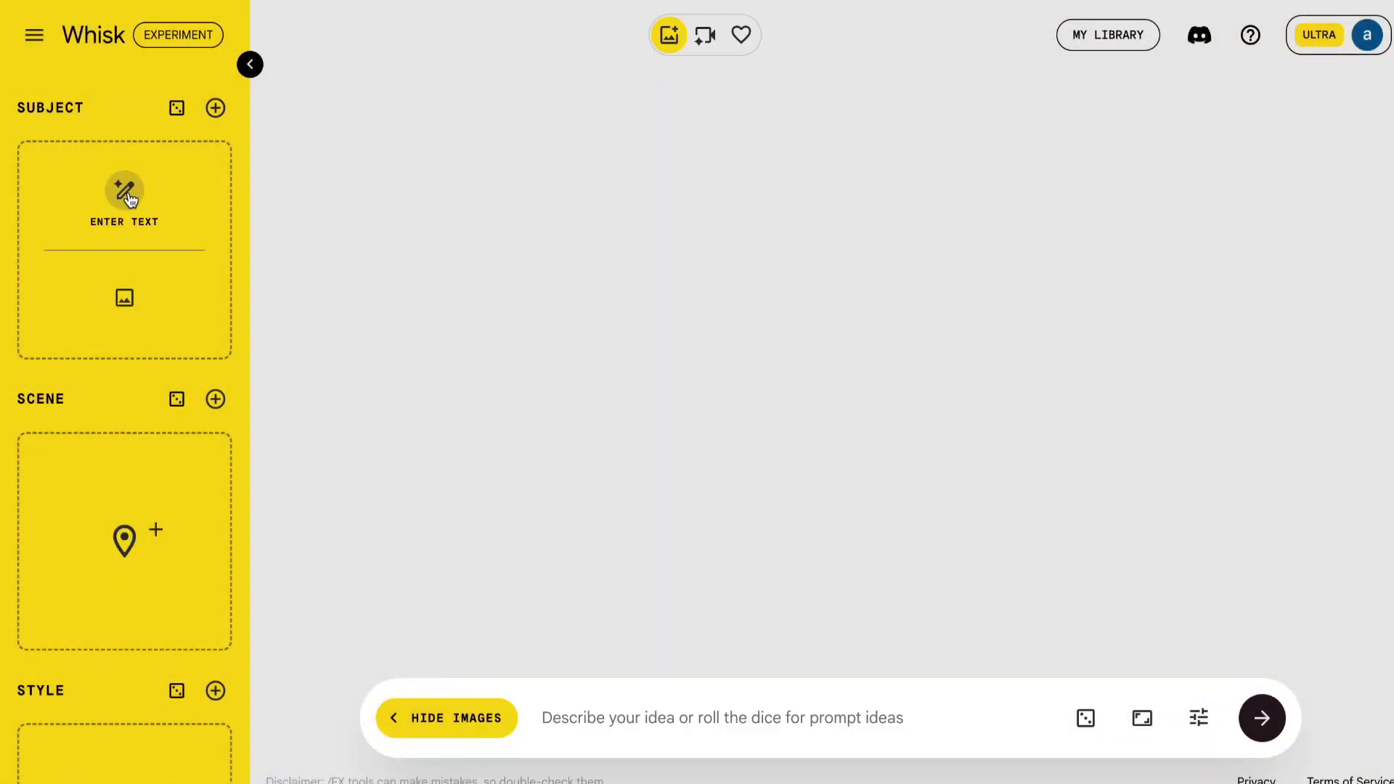
Paste the anatomical cutaway prompt into the Subject card and generate the subject image.
left_click(125, 194)
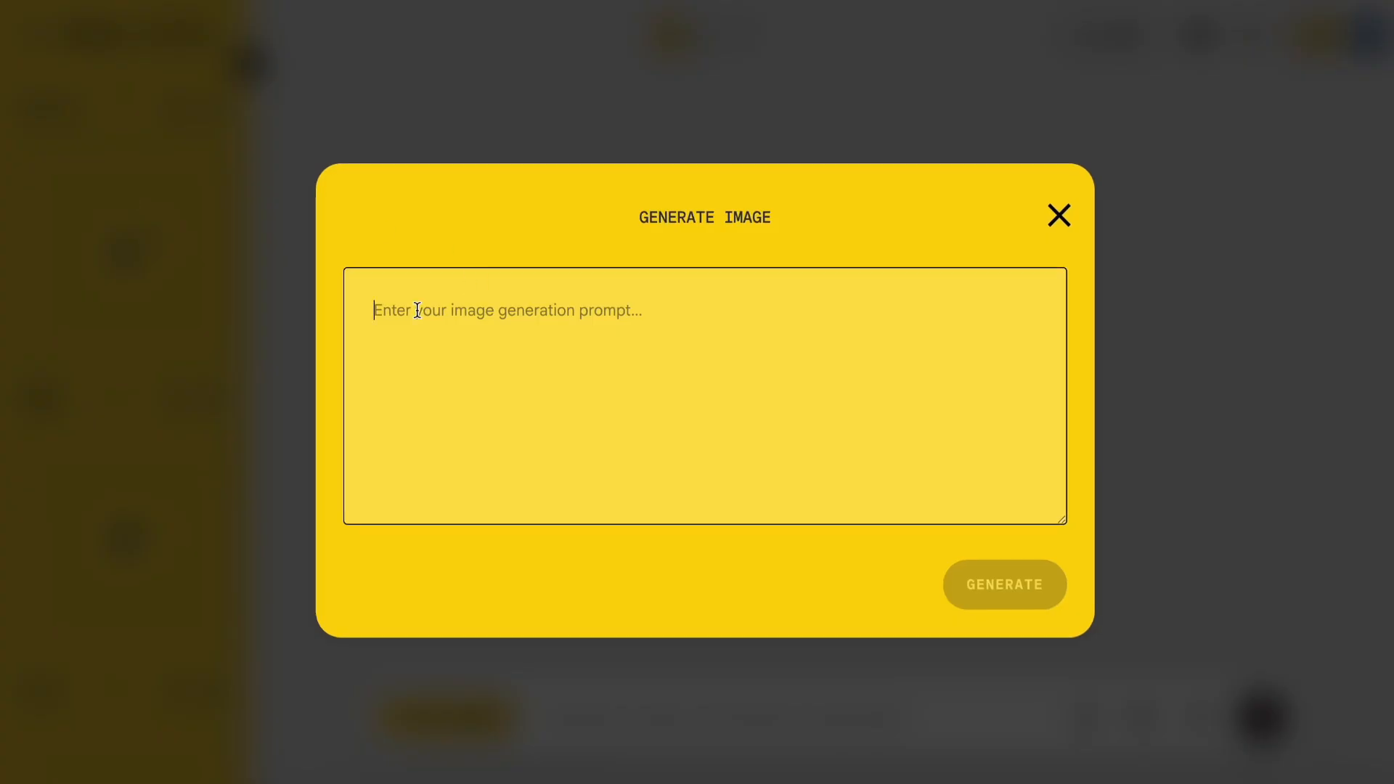
type("3D medical-style anatomical cutaway of a man drinking cola from a Pepsi can. Show the cola entering the mouth, flowing through the throat, moving down the open esophagus, and entering the stomach. The internal organs are clearly visible: lungs on both sides, heart in the center, liver below the chest, and the stomach receiving the cola. Smooth clinical lighting, clean medical illustration look, photorealistic textures, accurate anatomy, no extra elements, focus on the cola moving from mouth to stomach")
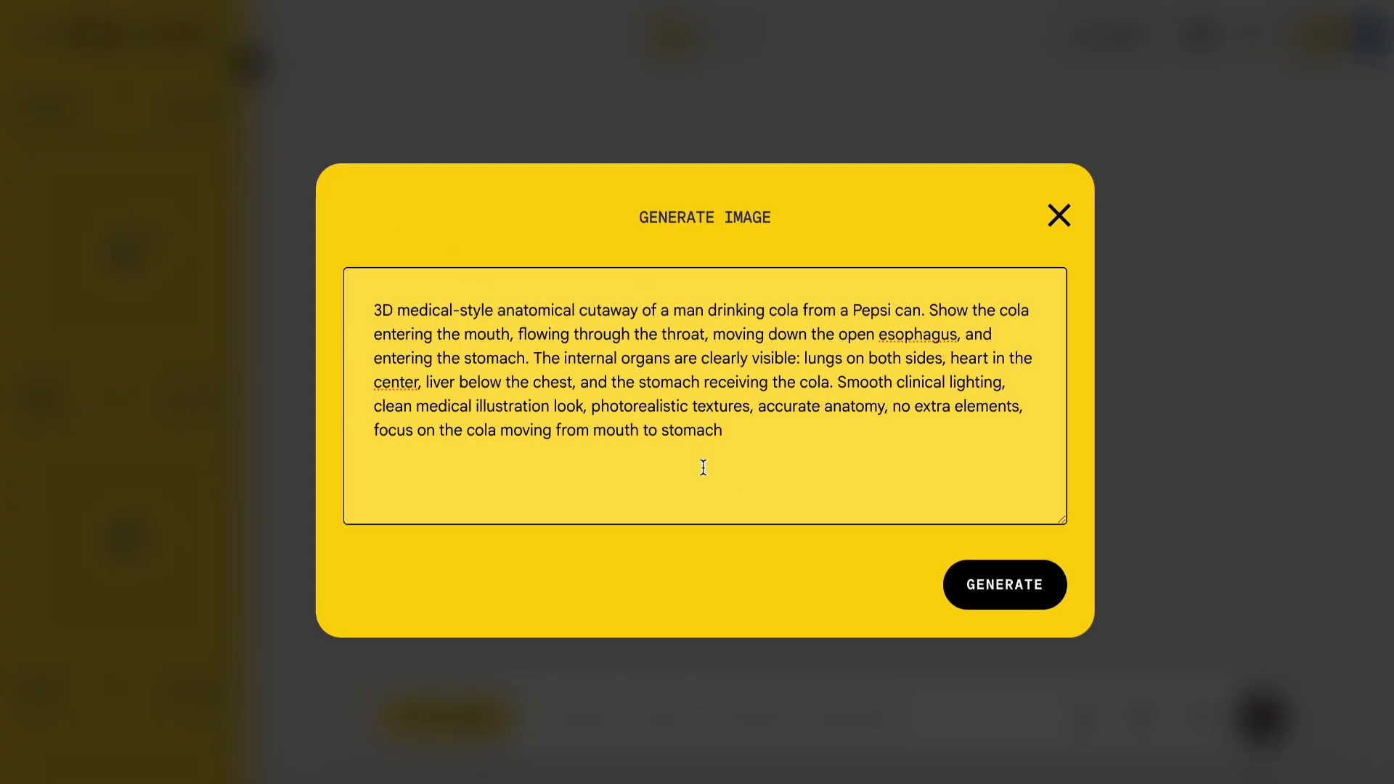
left_click(1004, 584)
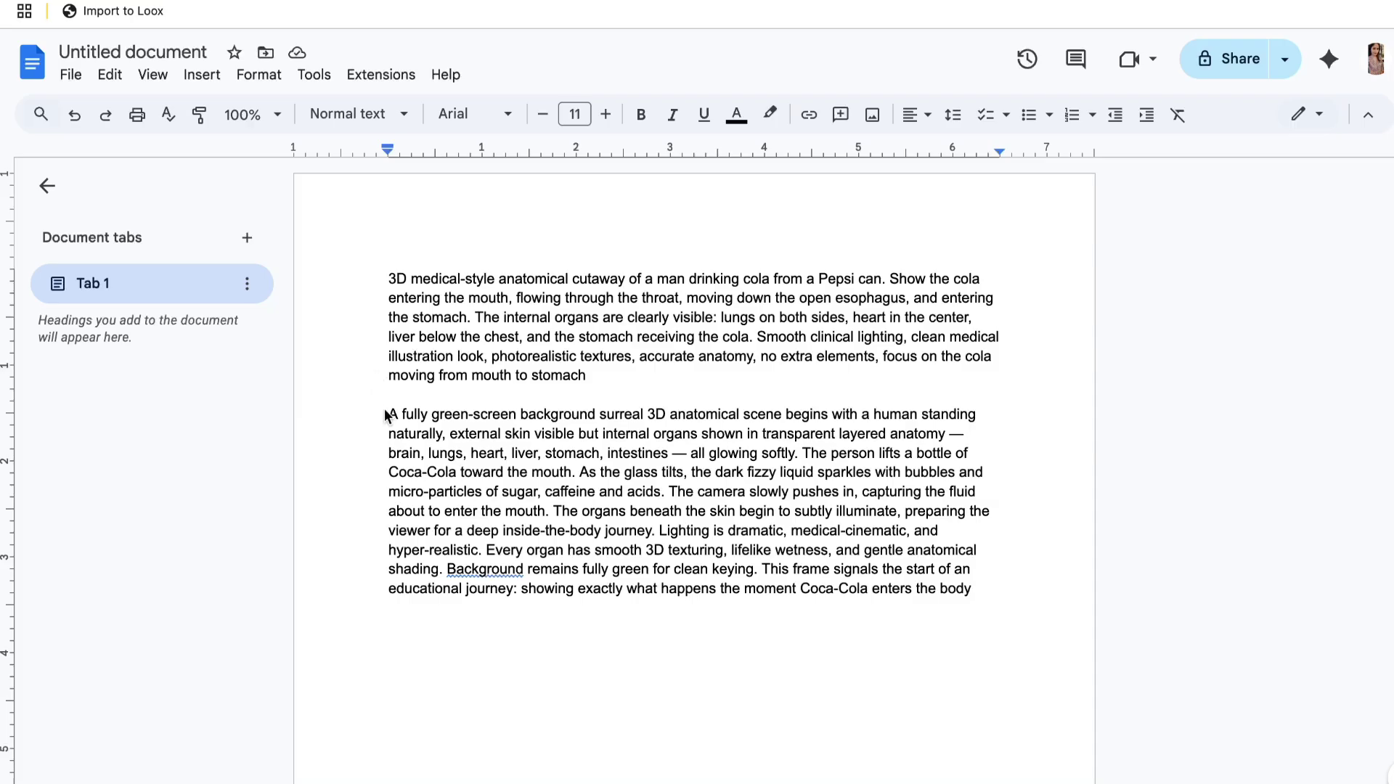
Copy ChatGPT's 0:00–0:02 green-screen scene paragraph into Whisk's prompt bar.
left_click_drag(389, 414, 977, 588)
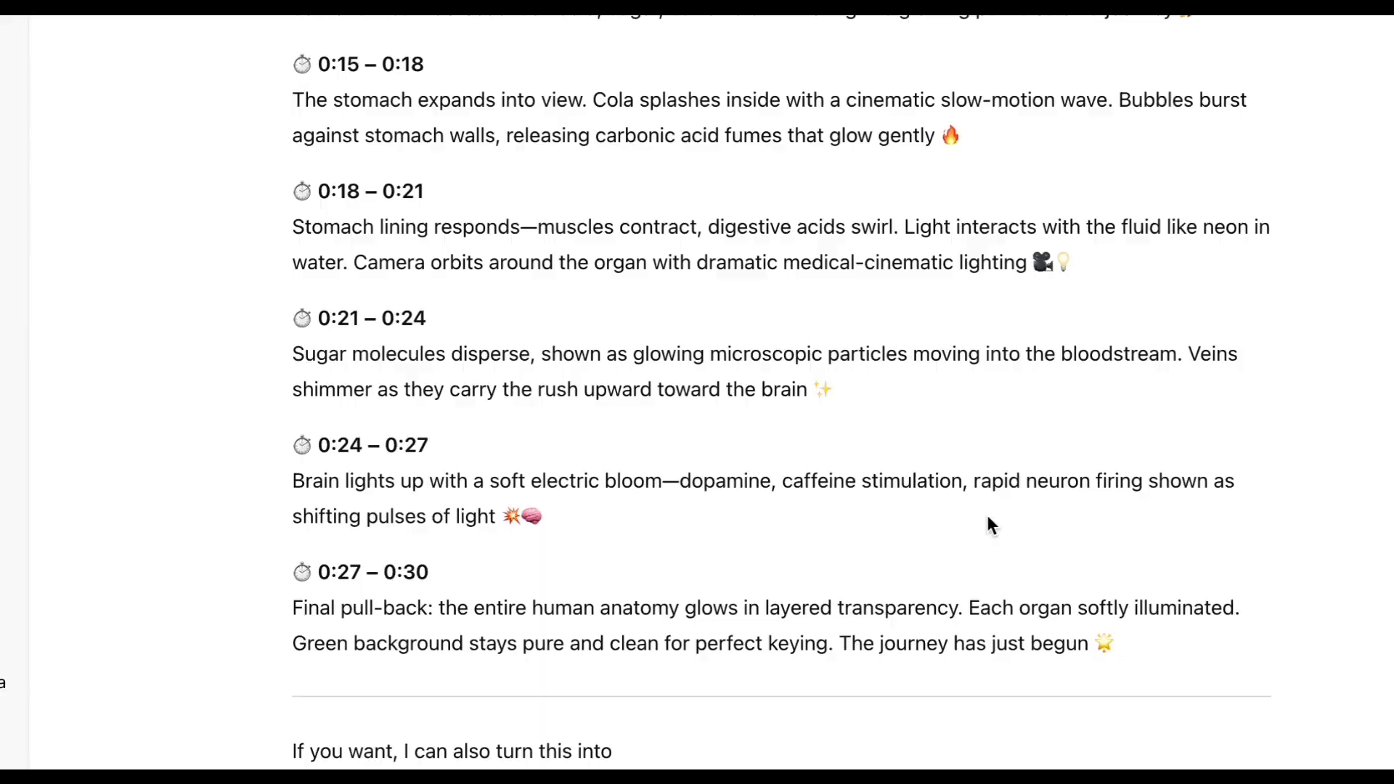
scroll(987, 515, "up", 10)
left_click_drag(289, 271, 520, 349)
key("ctrl+c")
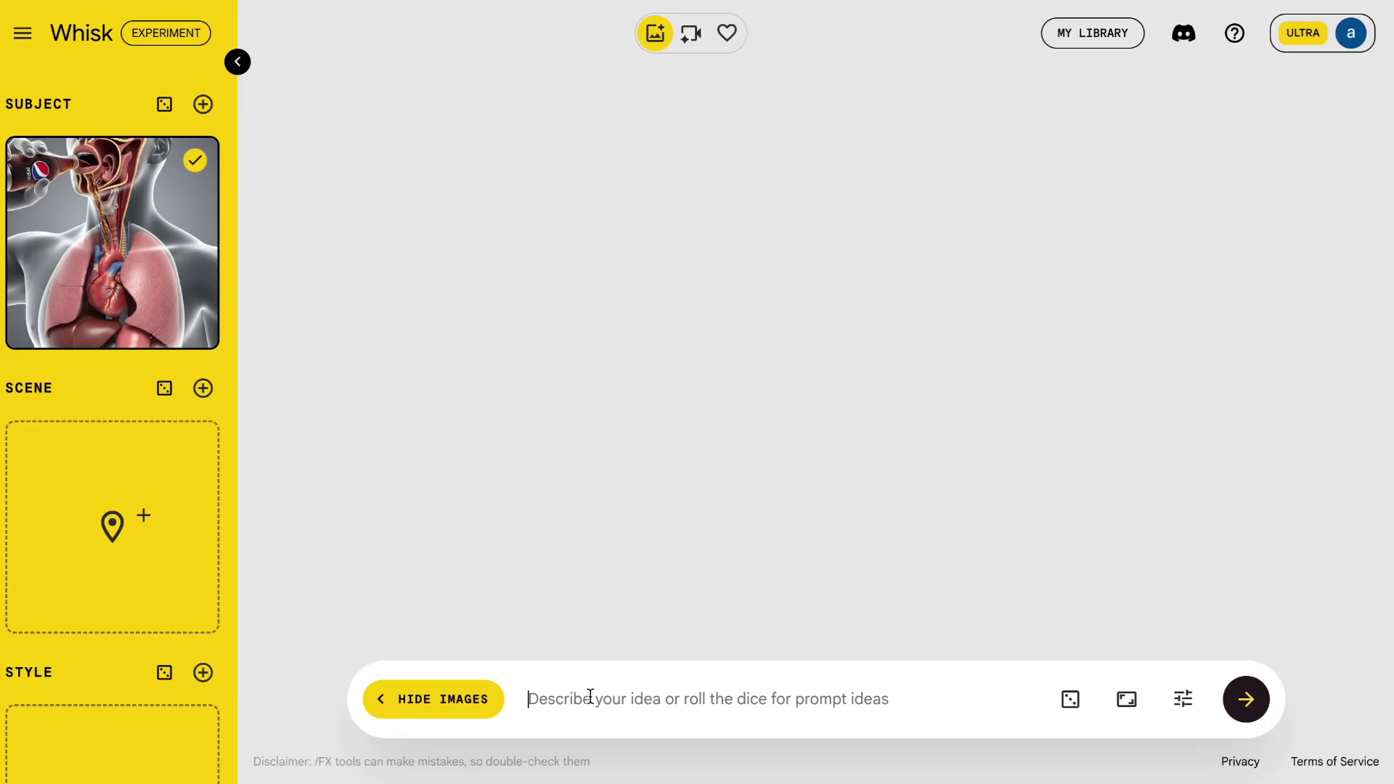
key("ctrl+v")
Generate the scene images in Portrait 9:16 and download the chosen tiles.
left_click(1127, 700)
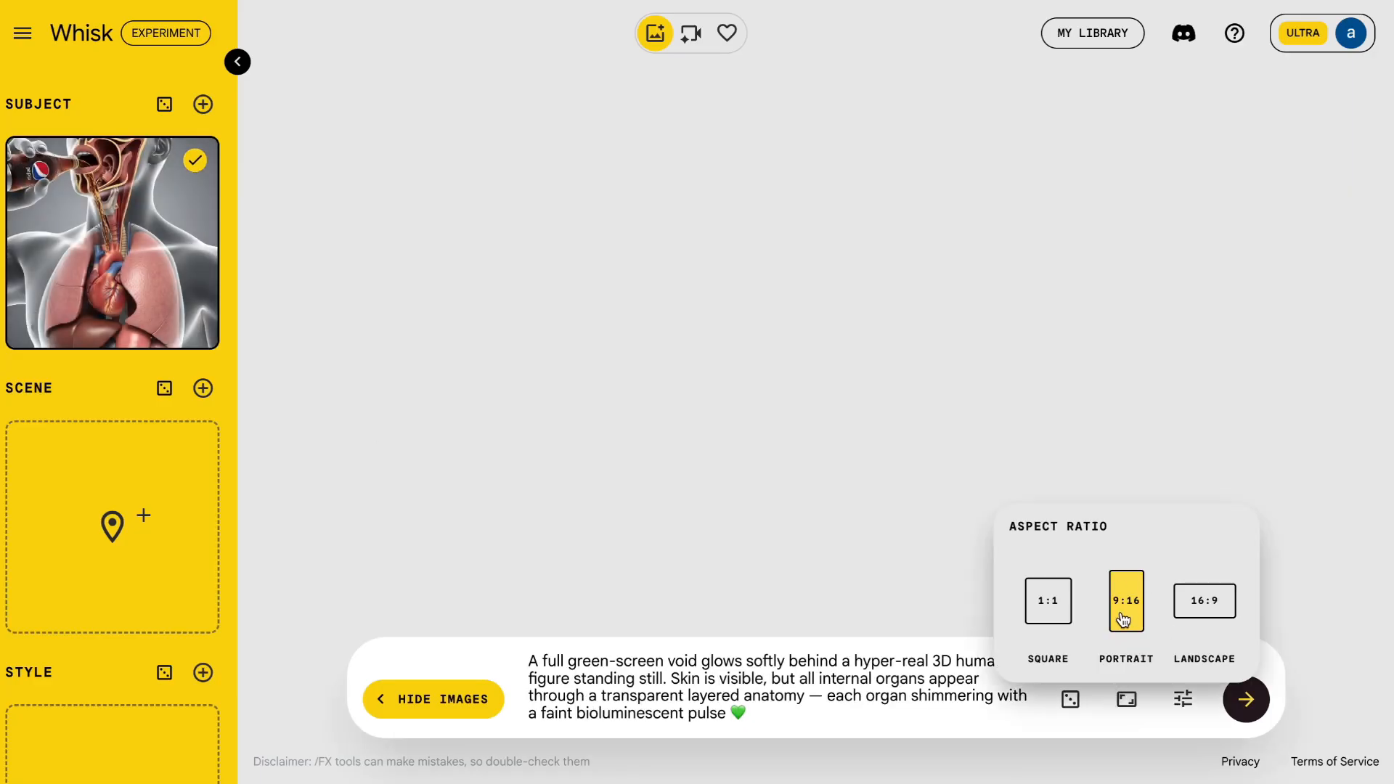
left_click(1126, 604)
left_click(1247, 699)
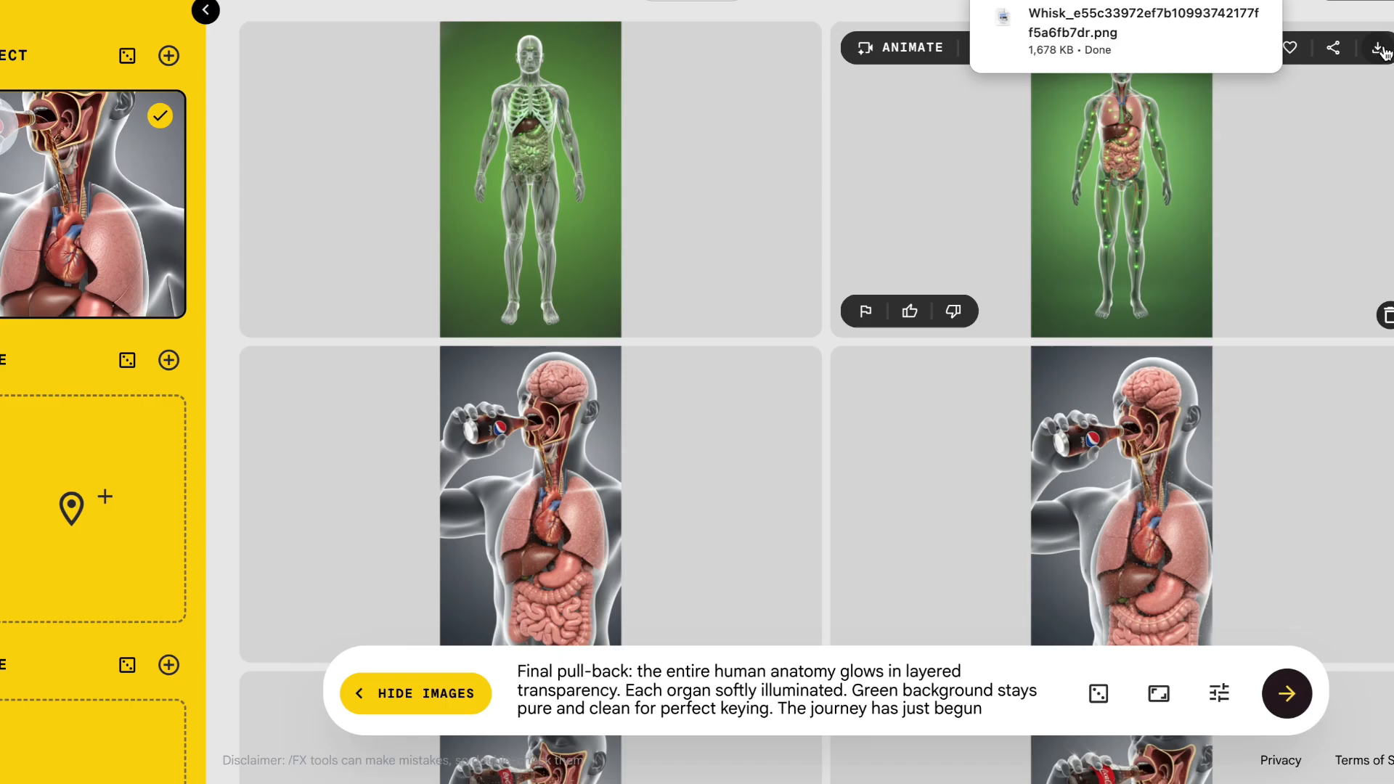
scroll(1381, 50, "down", 3)
scroll(1381, 218, "down", 3)
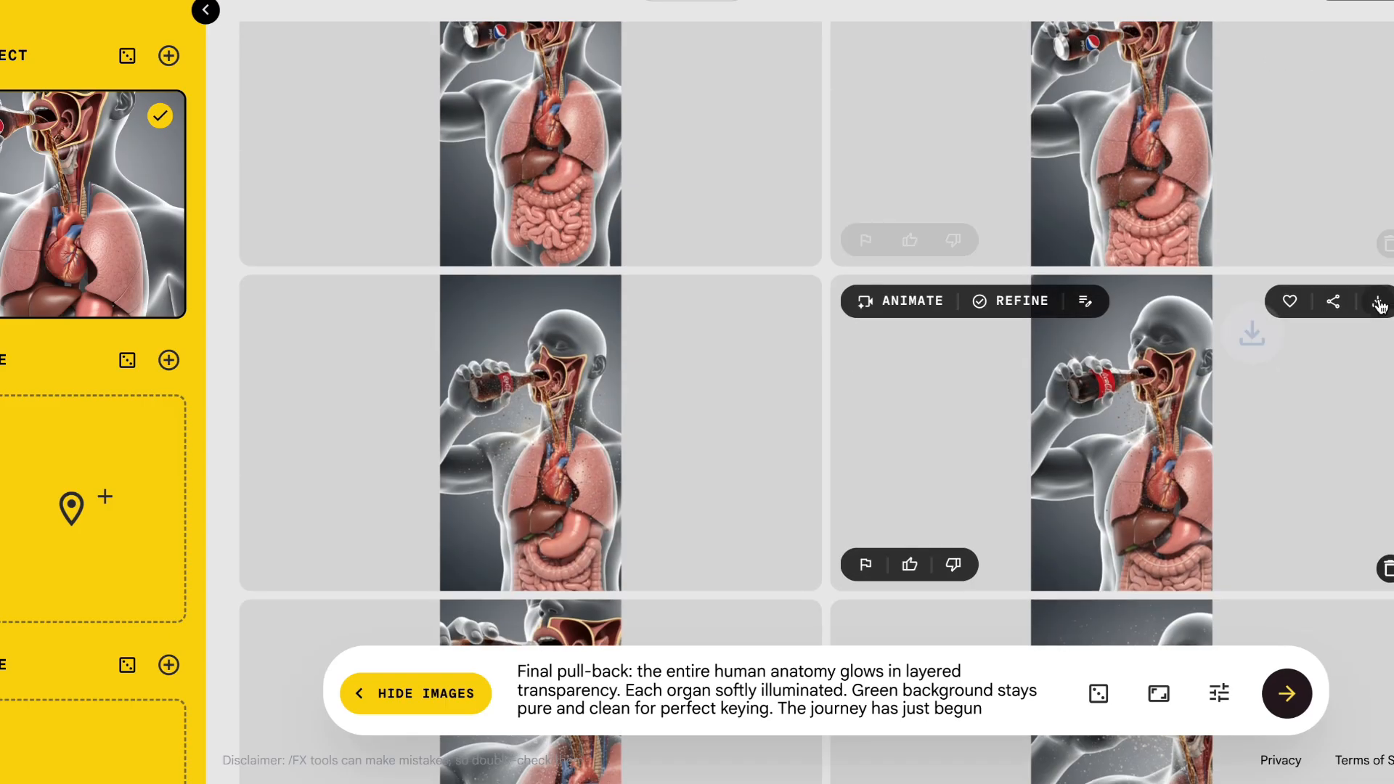
scroll(1379, 304, "down", 3)
scroll(1379, 296, "down", 3)
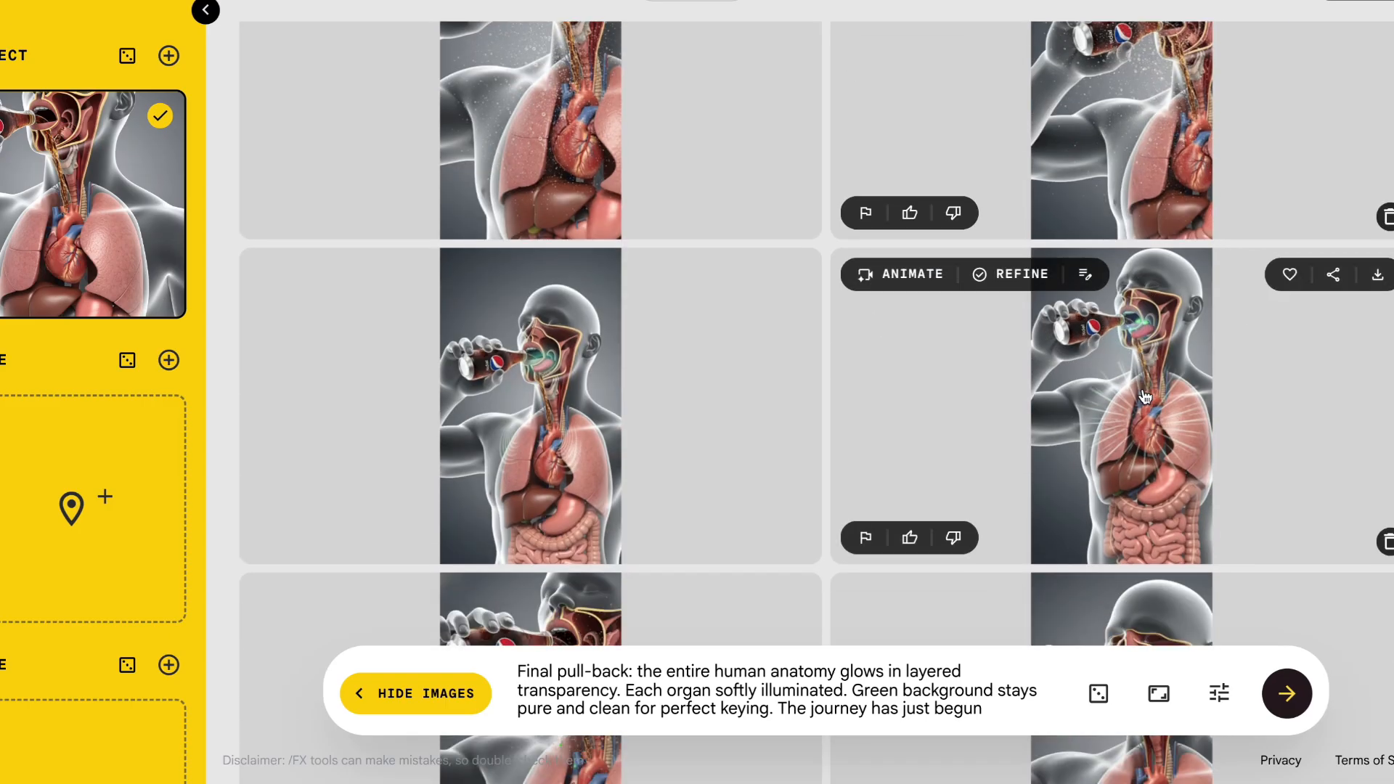
left_click(1376, 277)
scroll(1377, 326, "down", 3)
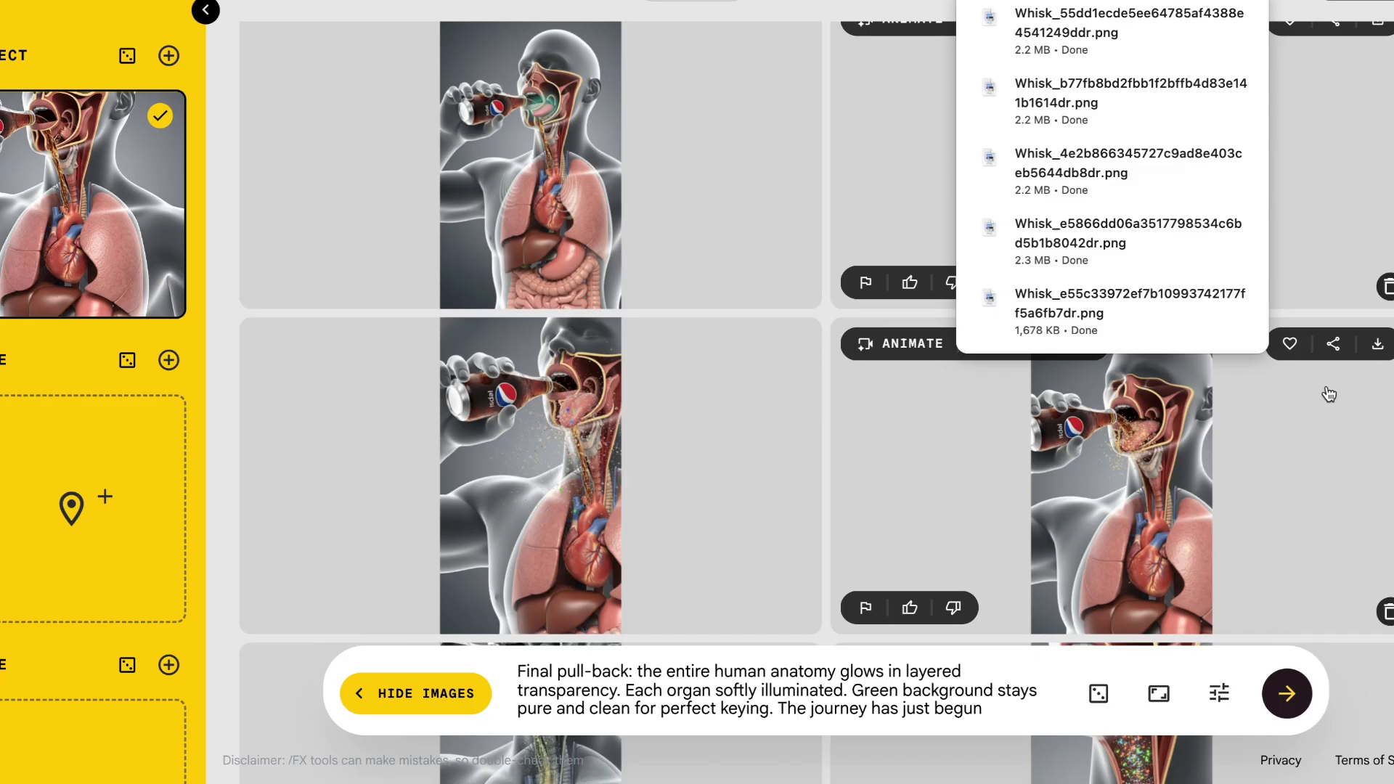
scroll(1379, 371, "down", 3)
scroll(1379, 377, "down", 3)
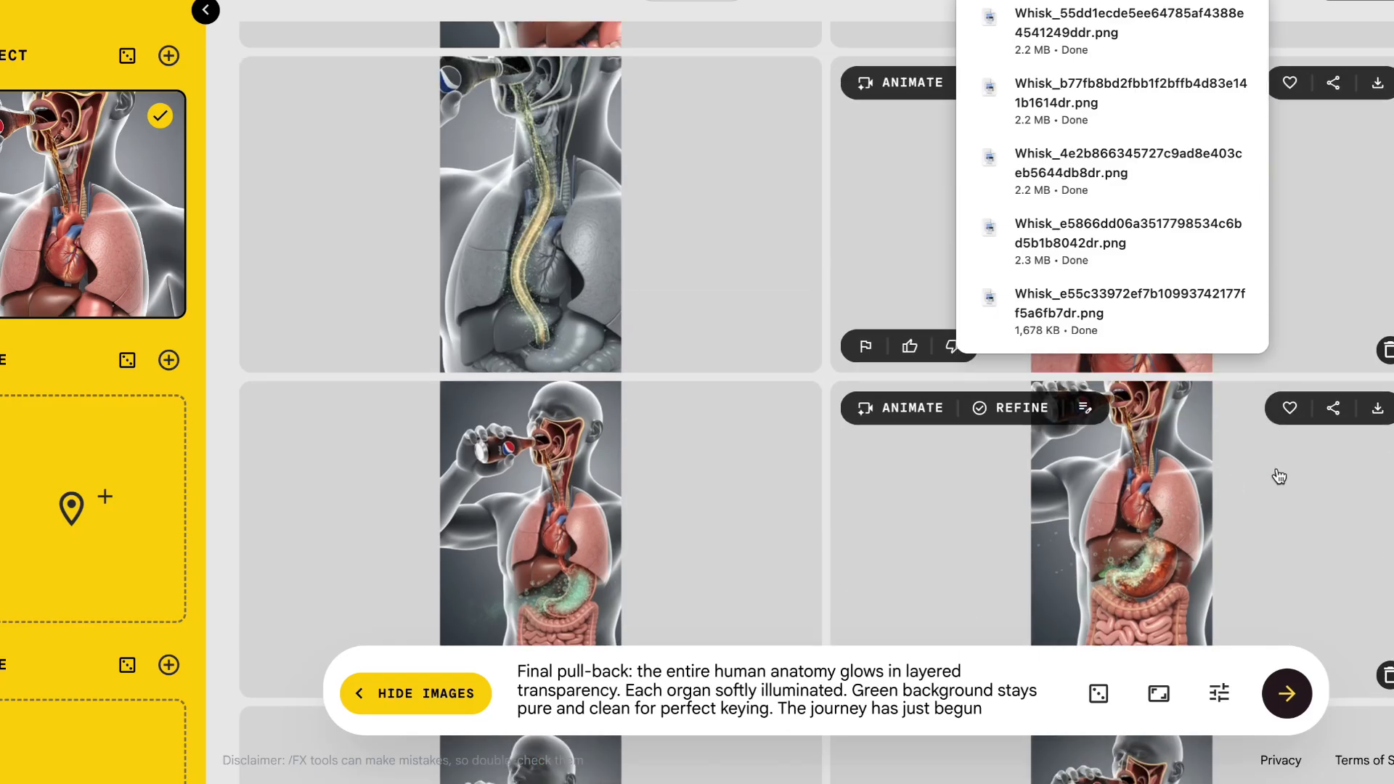
scroll(1378, 435, "down", 3)
scroll(1377, 442, "down", 3)
scroll(1377, 327, "down", 3)
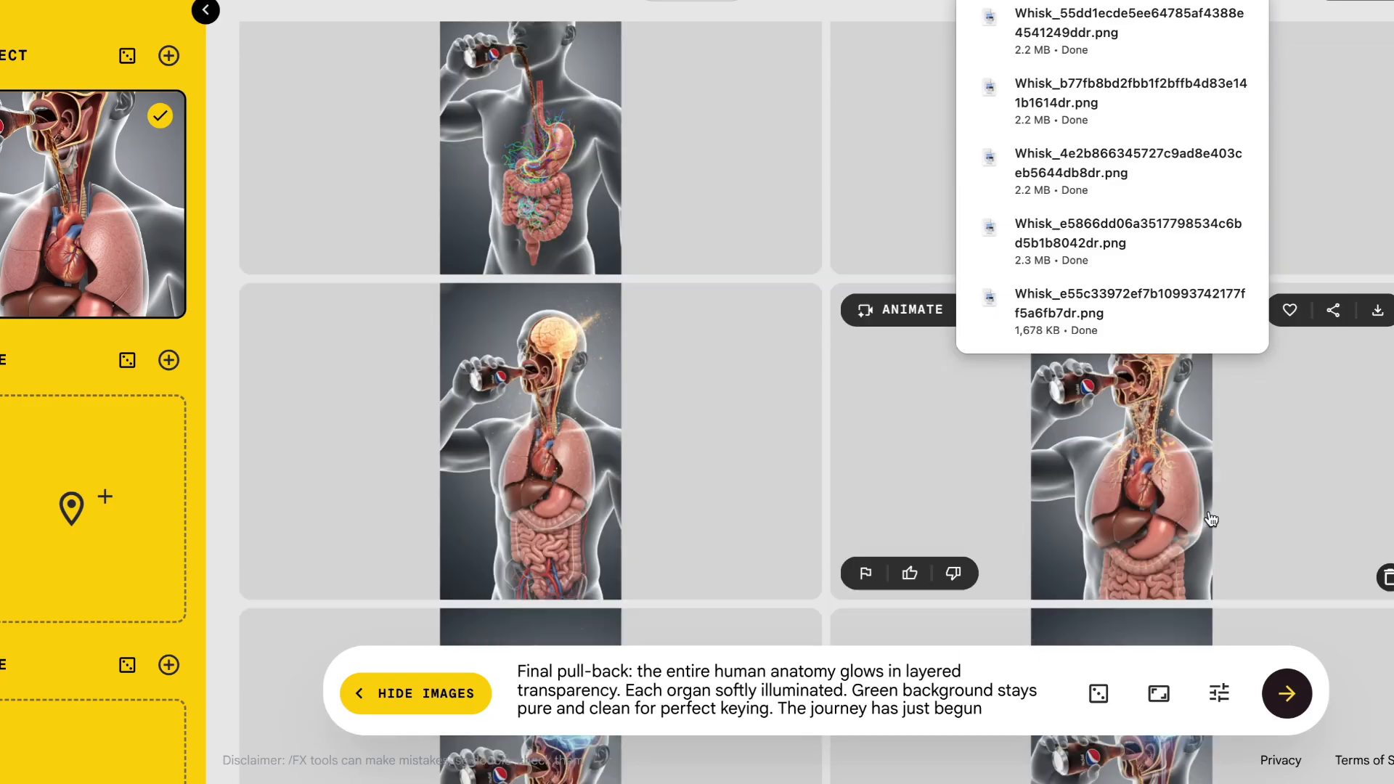
scroll(1377, 328, "down", 3)
scroll(1254, 459, "down", 3)
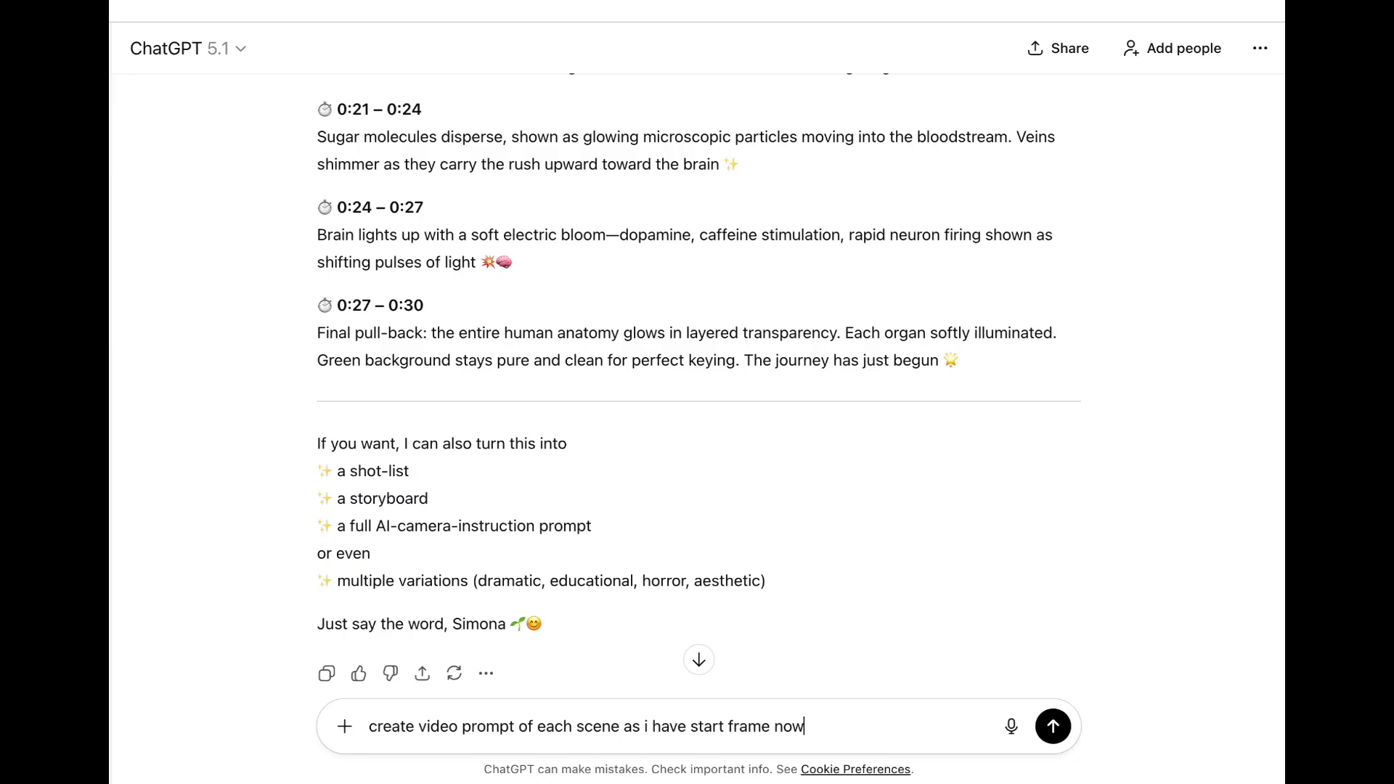
Send ChatGPT the request for a video prompt for every scene.
key("Return")
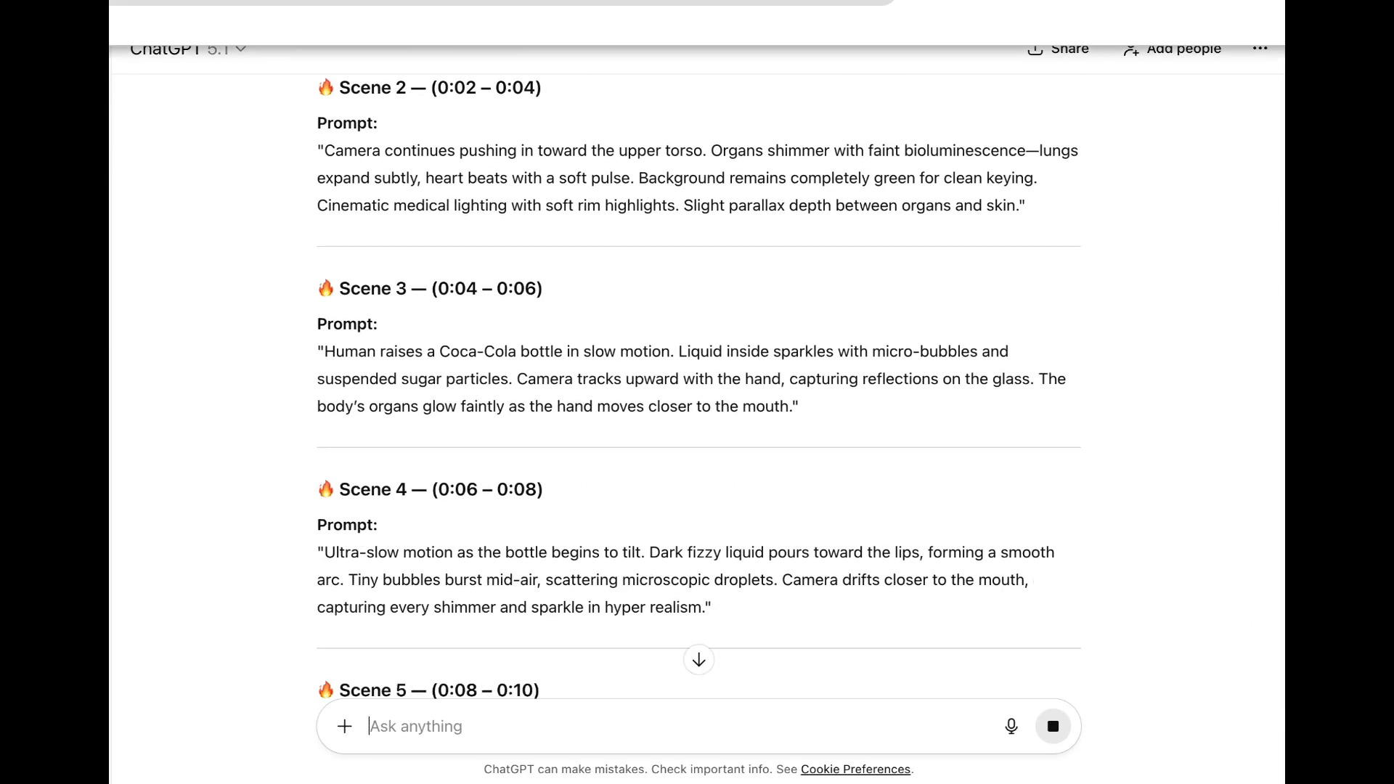
scroll(698, 382, "up", 5)
left_click_drag(324, 296, 554, 378)
key("ctrl+c")
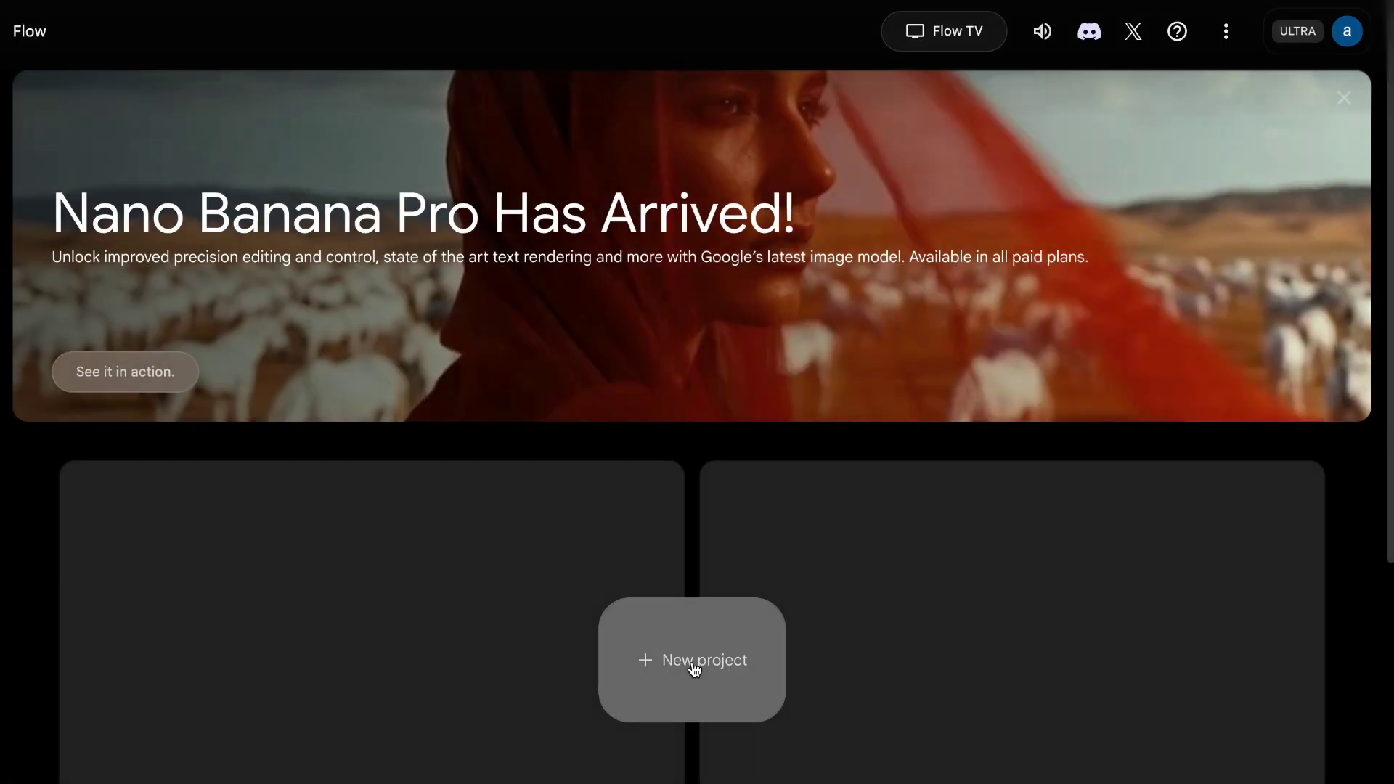
Start a Frames-to-Video project with Portrait 9:16 and Veo 3.1 Quality, and paste the Scene 1 prompt.
left_click(693, 666)
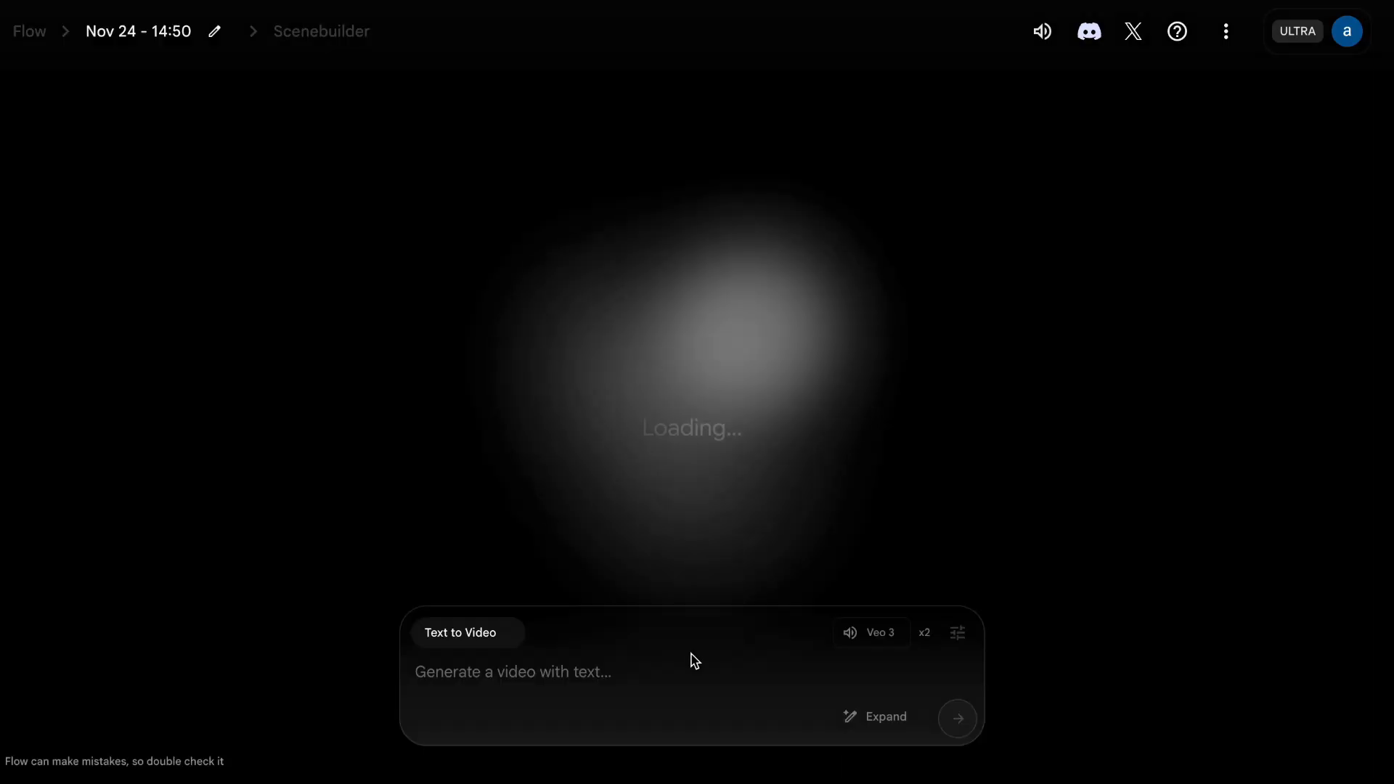
left_click(541, 610)
left_click(458, 490)
left_click(852, 643)
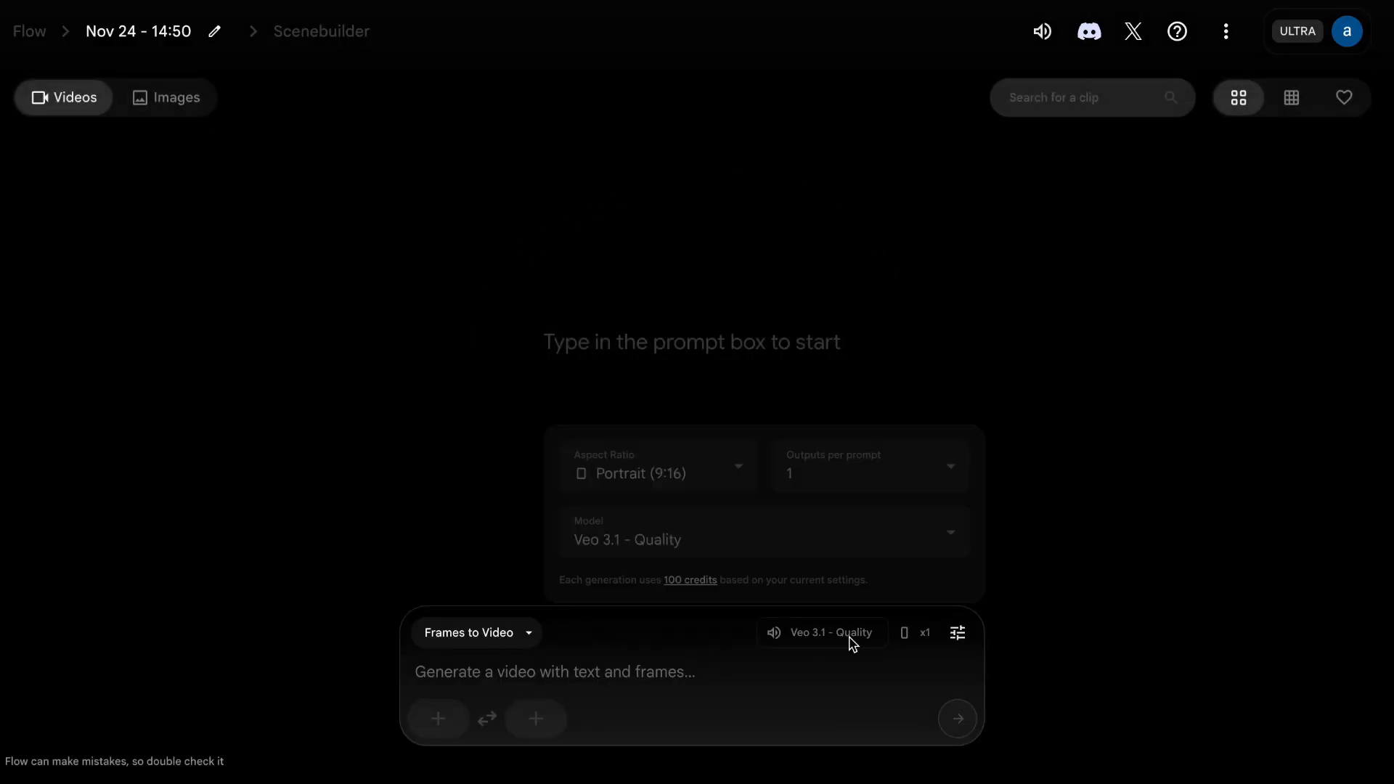
left_click(655, 539)
left_click(654, 540)
left_click(642, 460)
left_click(650, 394)
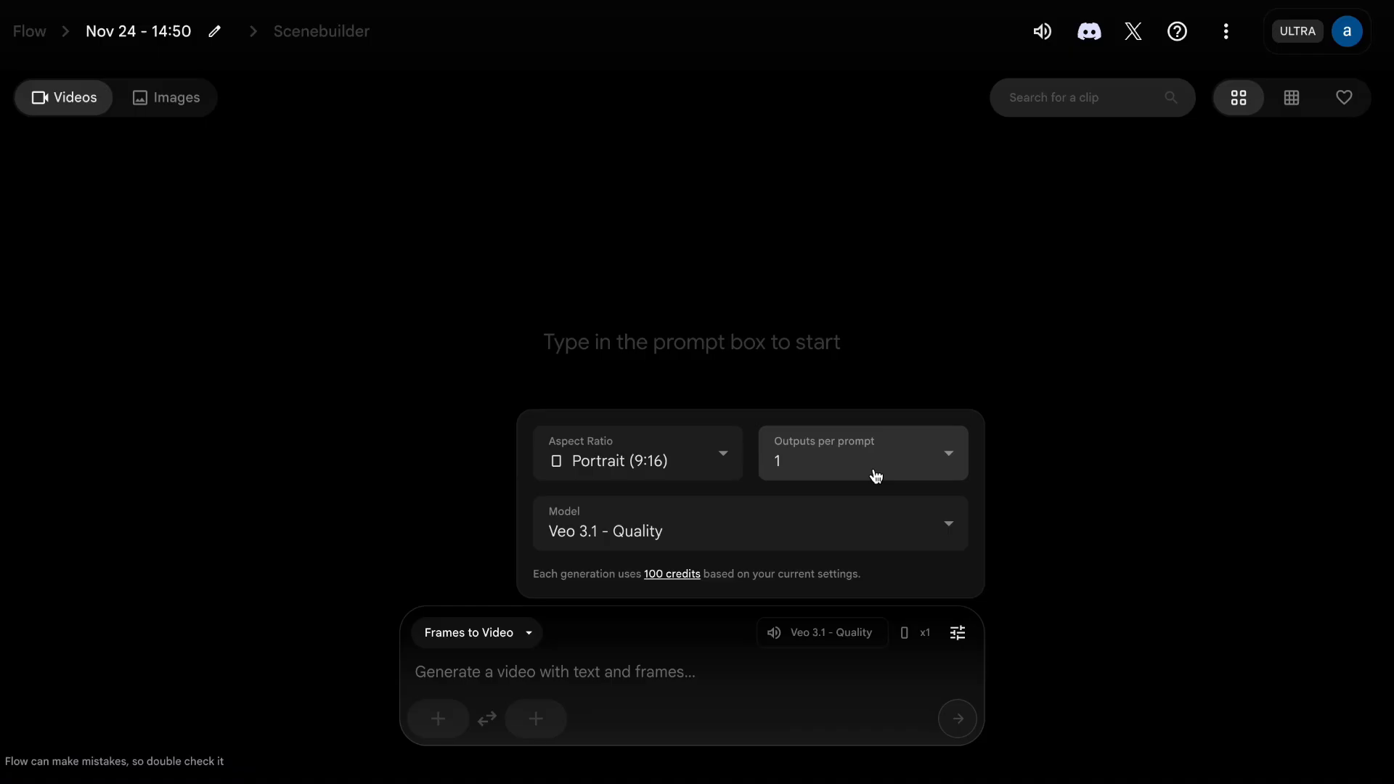
left_click(629, 662)
key("ctrl+v")
Upload the green-screen anatomy image from Downloads as the portrait-cropped start frame and generate the video.
left_click(437, 719)
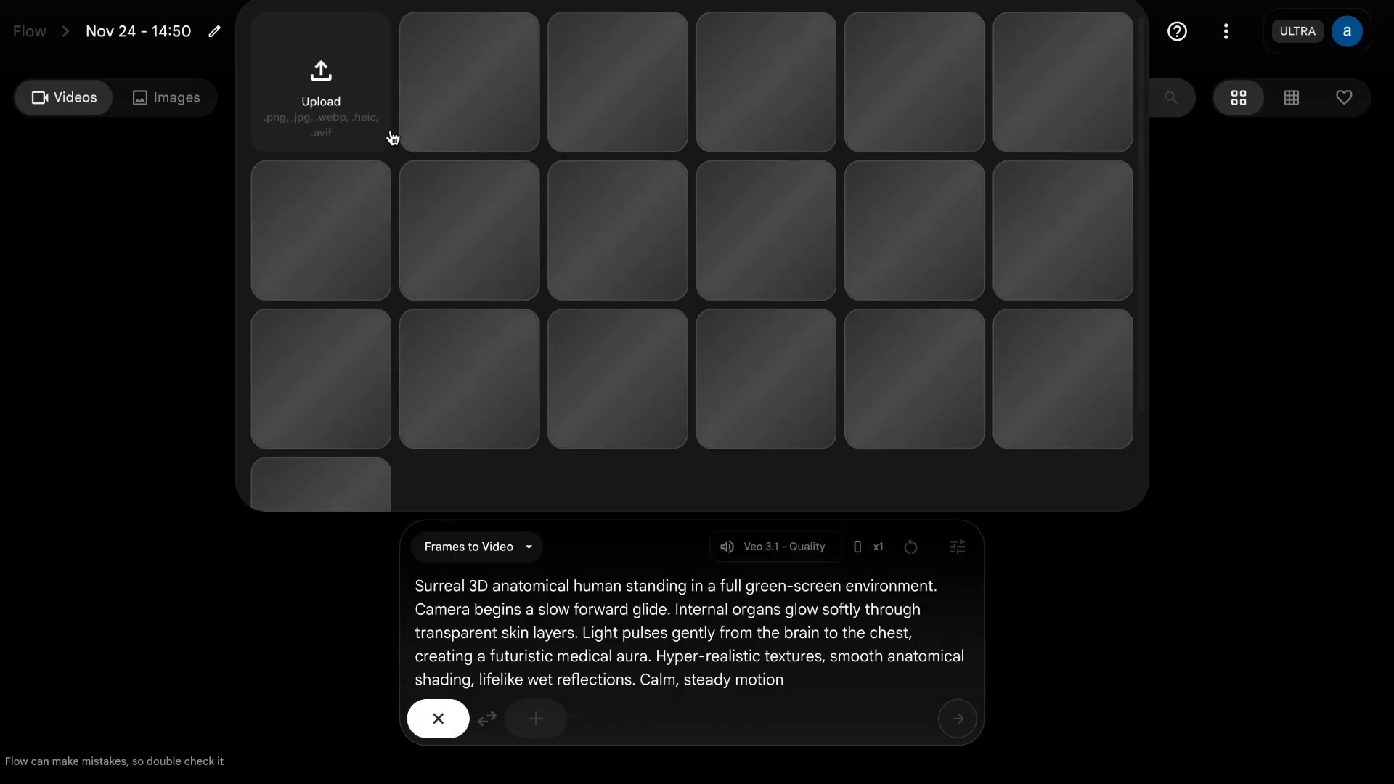
left_click(321, 82)
left_click(373, 294)
left_click(632, 523)
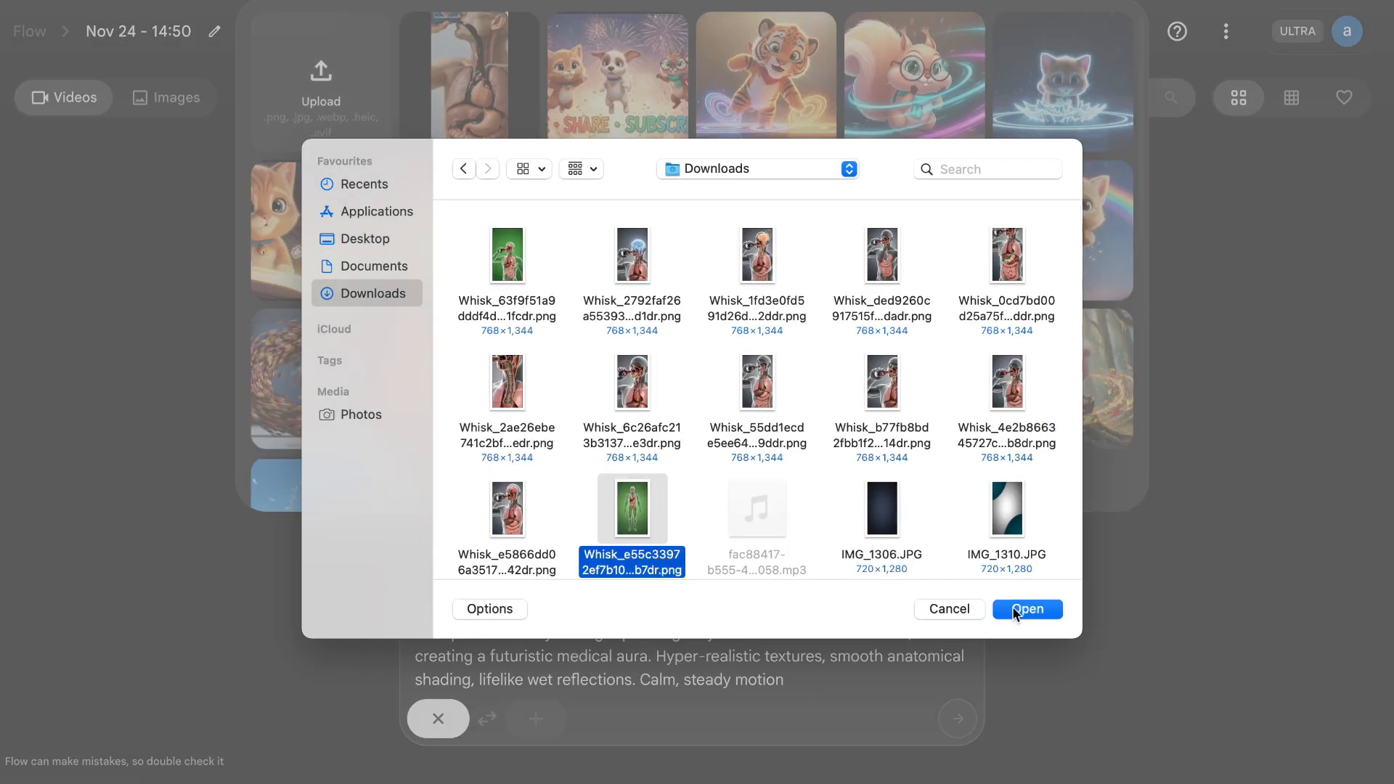
left_click(1027, 608)
left_click(1036, 665)
left_click(1036, 610)
left_click(1208, 666)
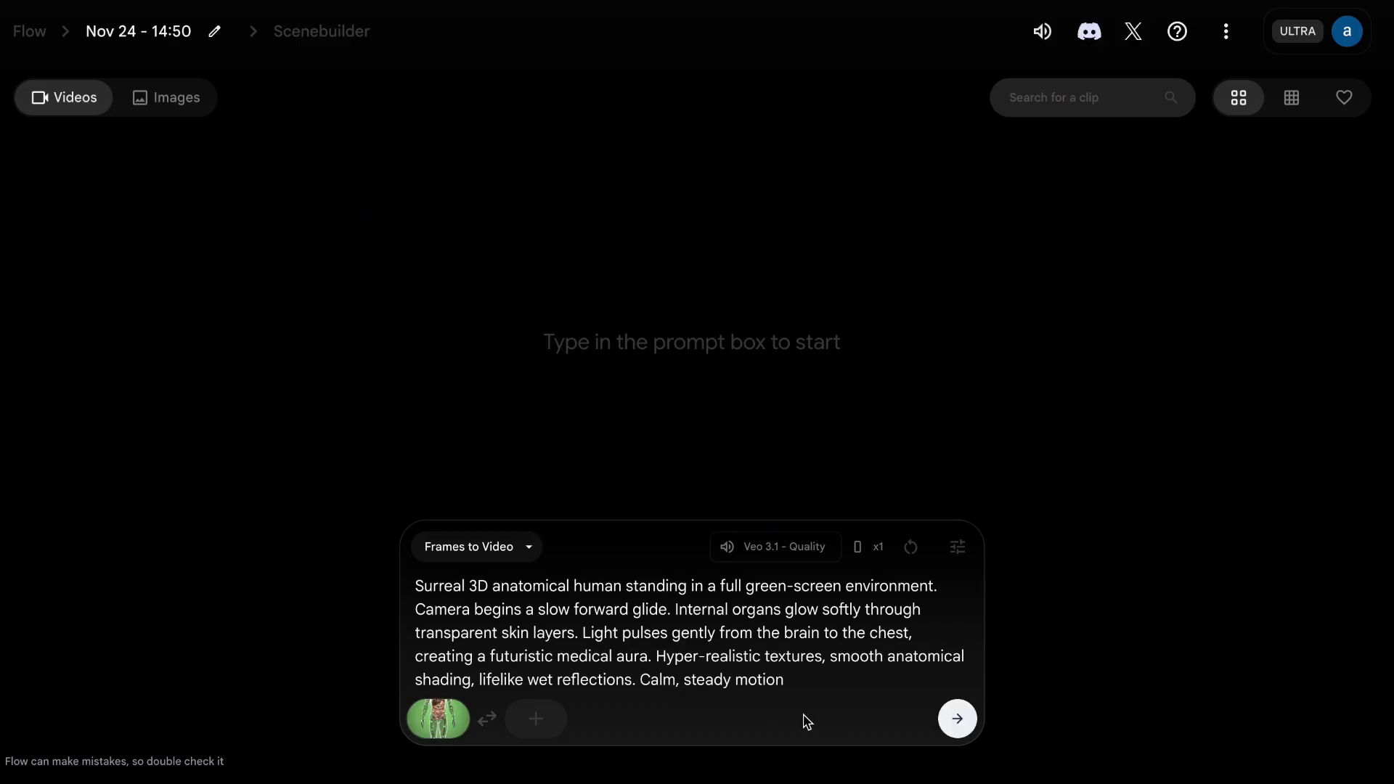
left_click(958, 717)
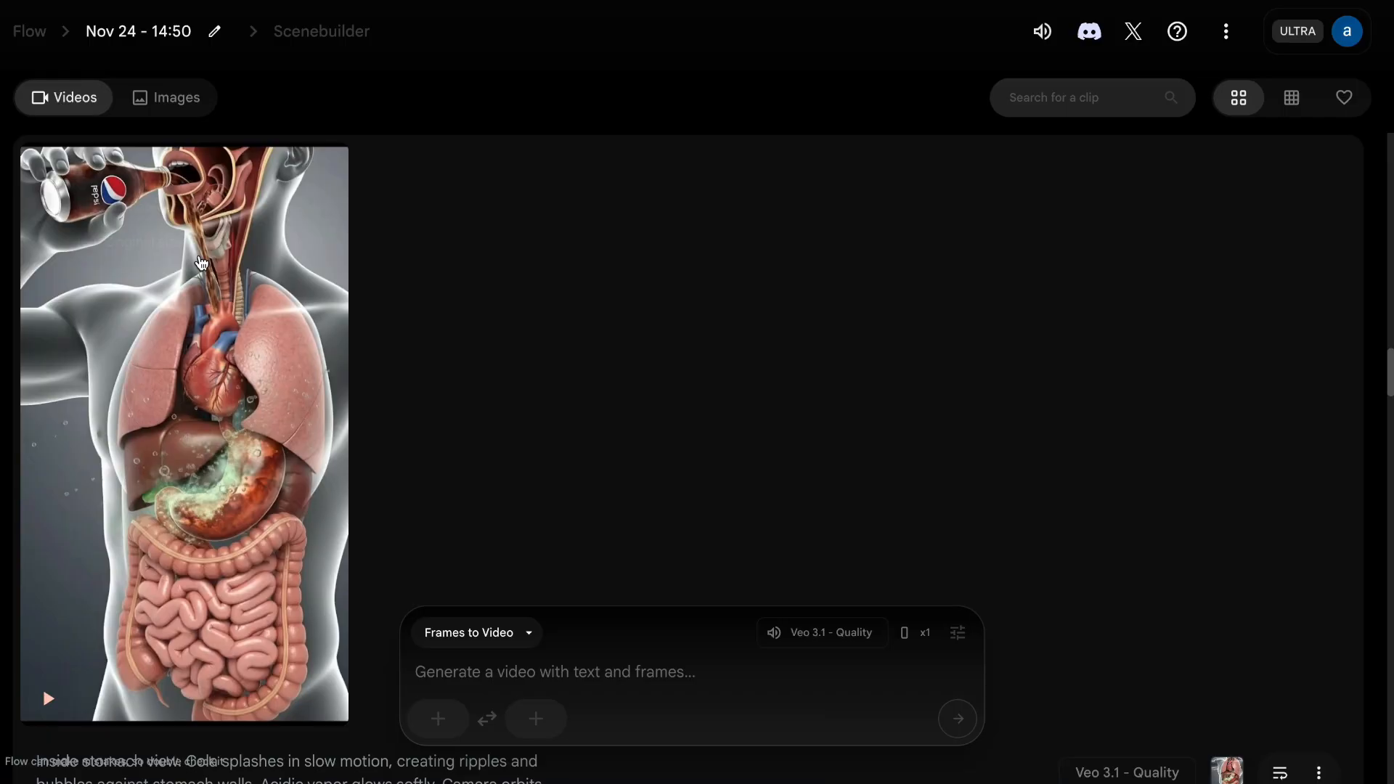
Download the anatomy clip as MP4 and paste the scene list into ChatGPT for a narration script.
left_click(241, 199)
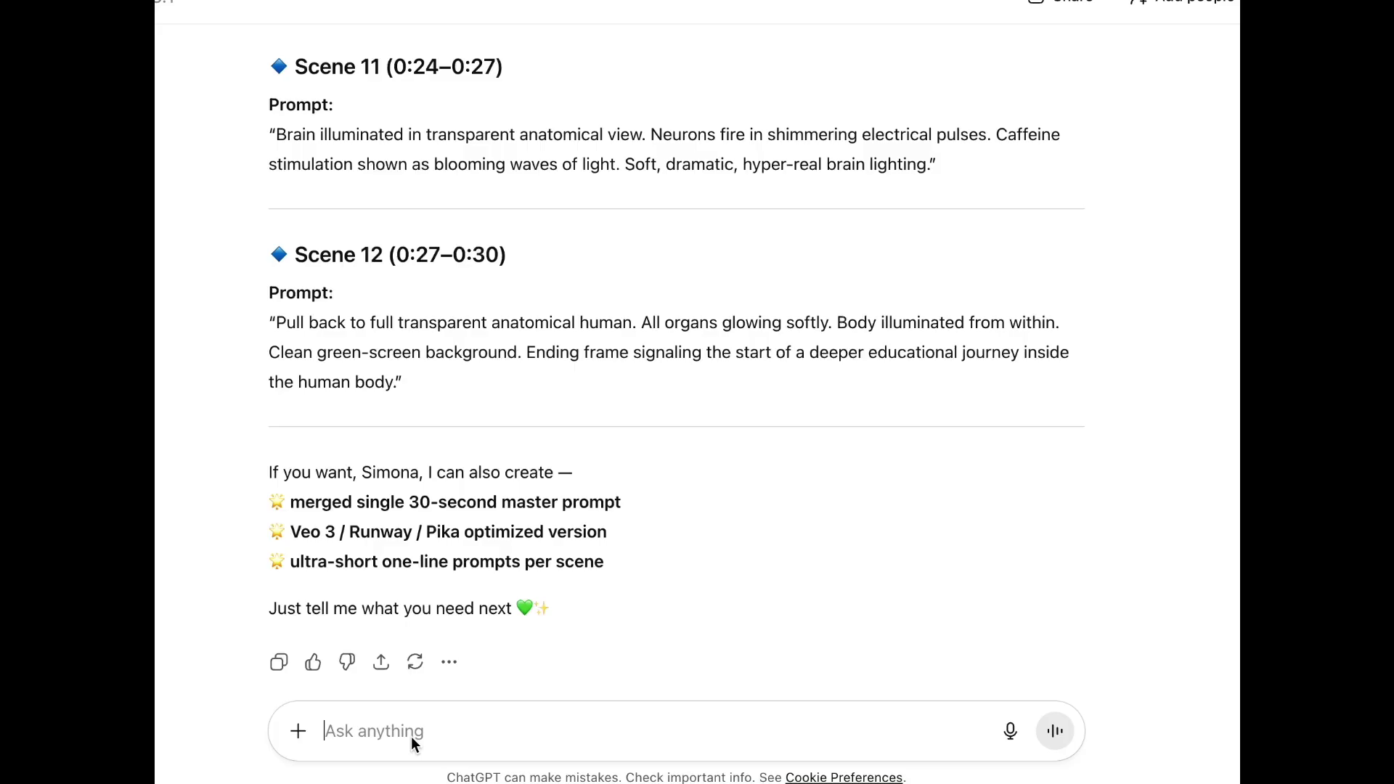
type("I’ve generated all these videos for a YouTube Short that explains the harmful effects of drinking cold drinks through simple science. Please create a script based on the scenes.")
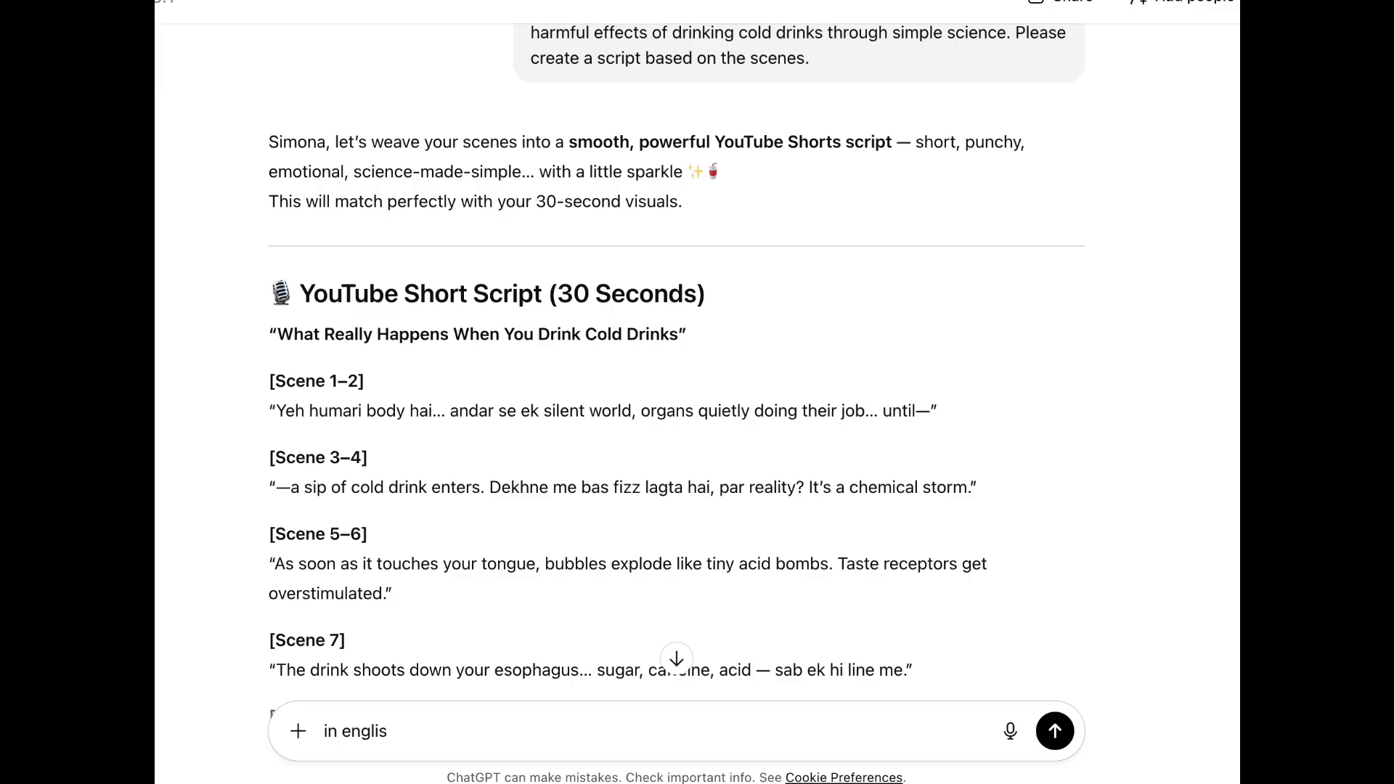
Ask for the script 'in english', then 'ready to paste in speechify' as one narration paragraph.
key("Return")
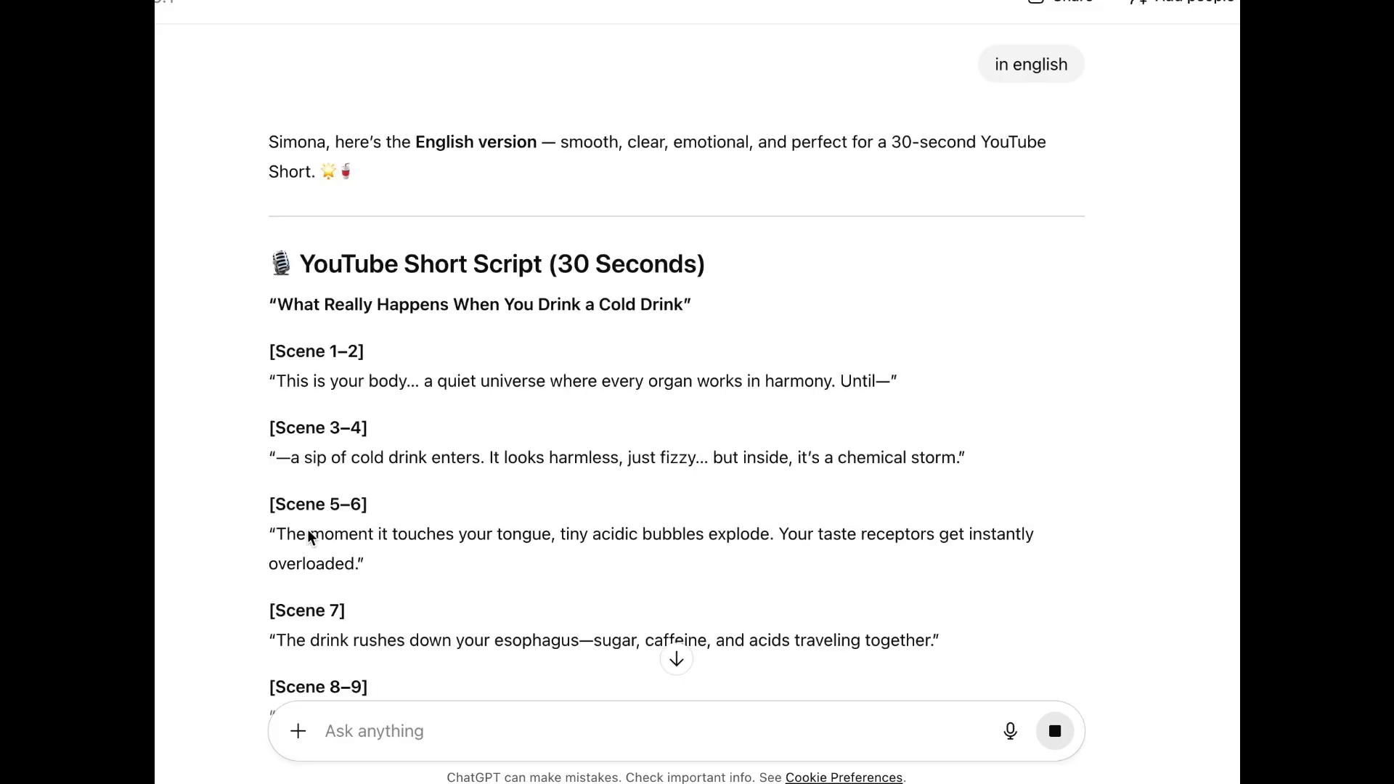
scroll(311, 536, "down", 5)
scroll(406, 501, "down", 5)
type("ready to paste in speechify")
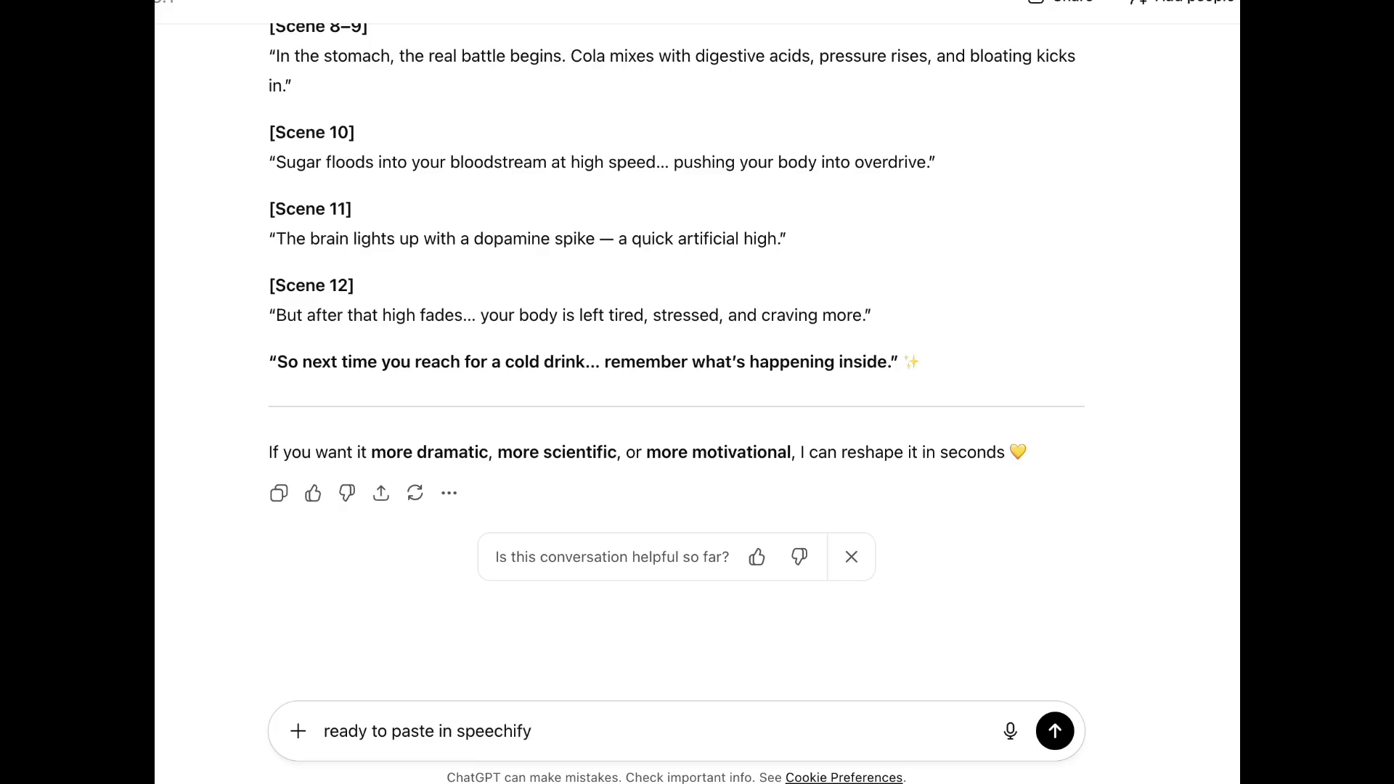
key("Return")
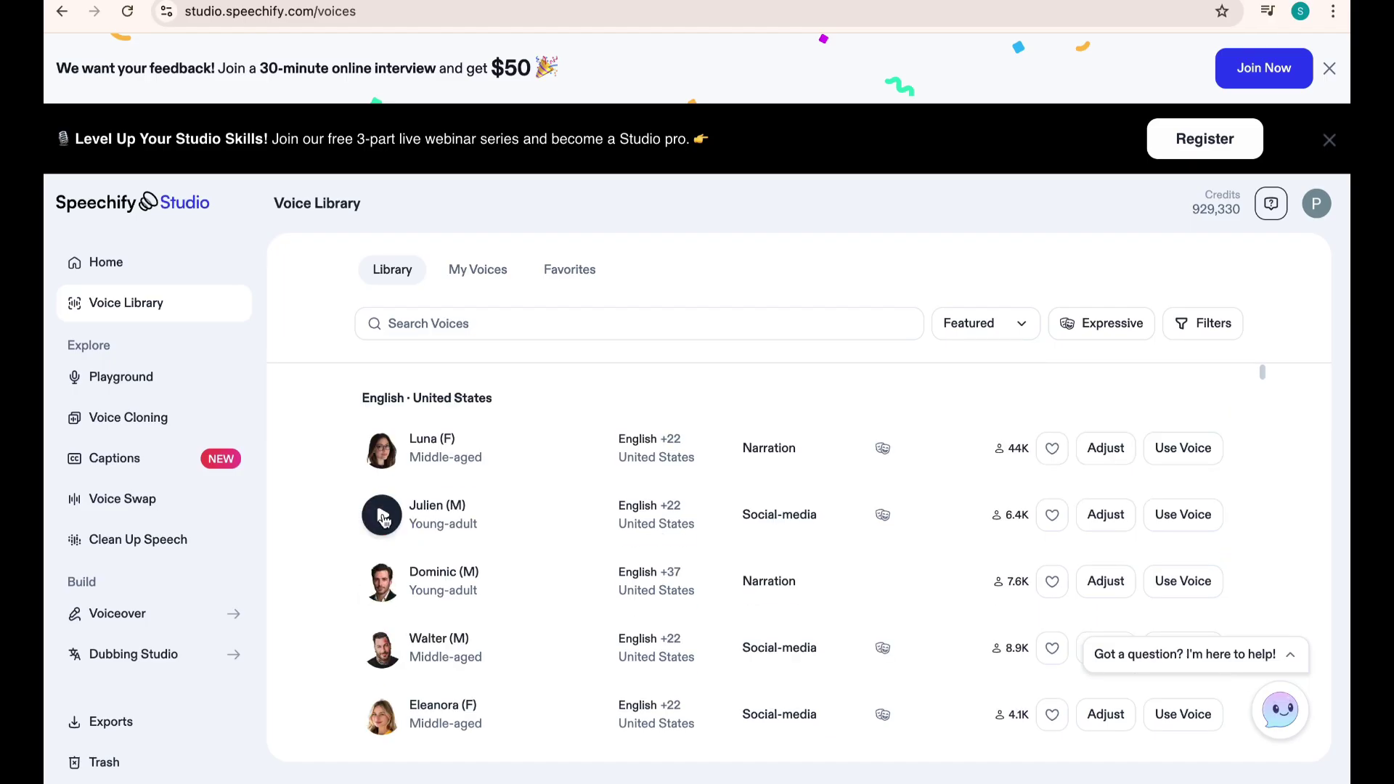
scroll(384, 517, "down", 5)
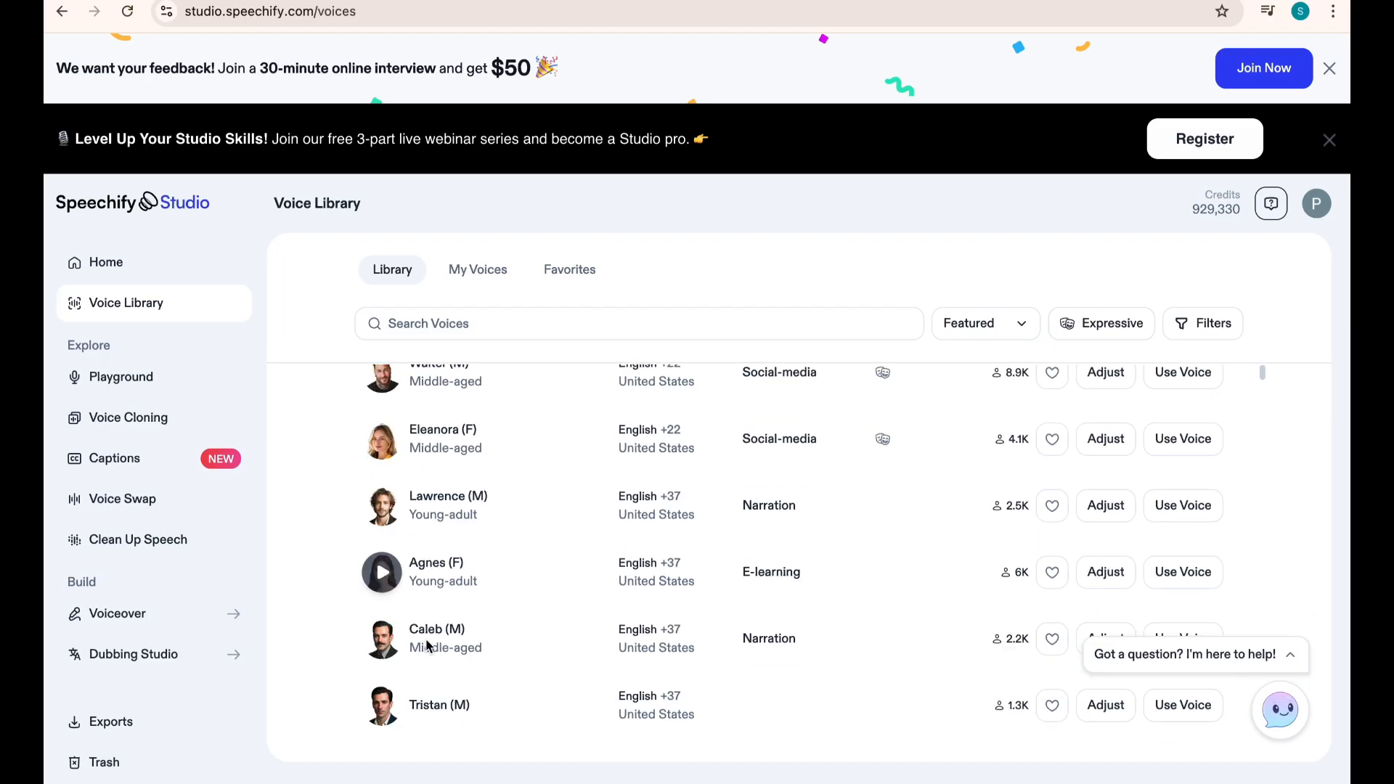
Choose the Caleb male voice and replace the playground text with the narration script.
left_click(383, 530)
scroll(384, 530, "down", 1)
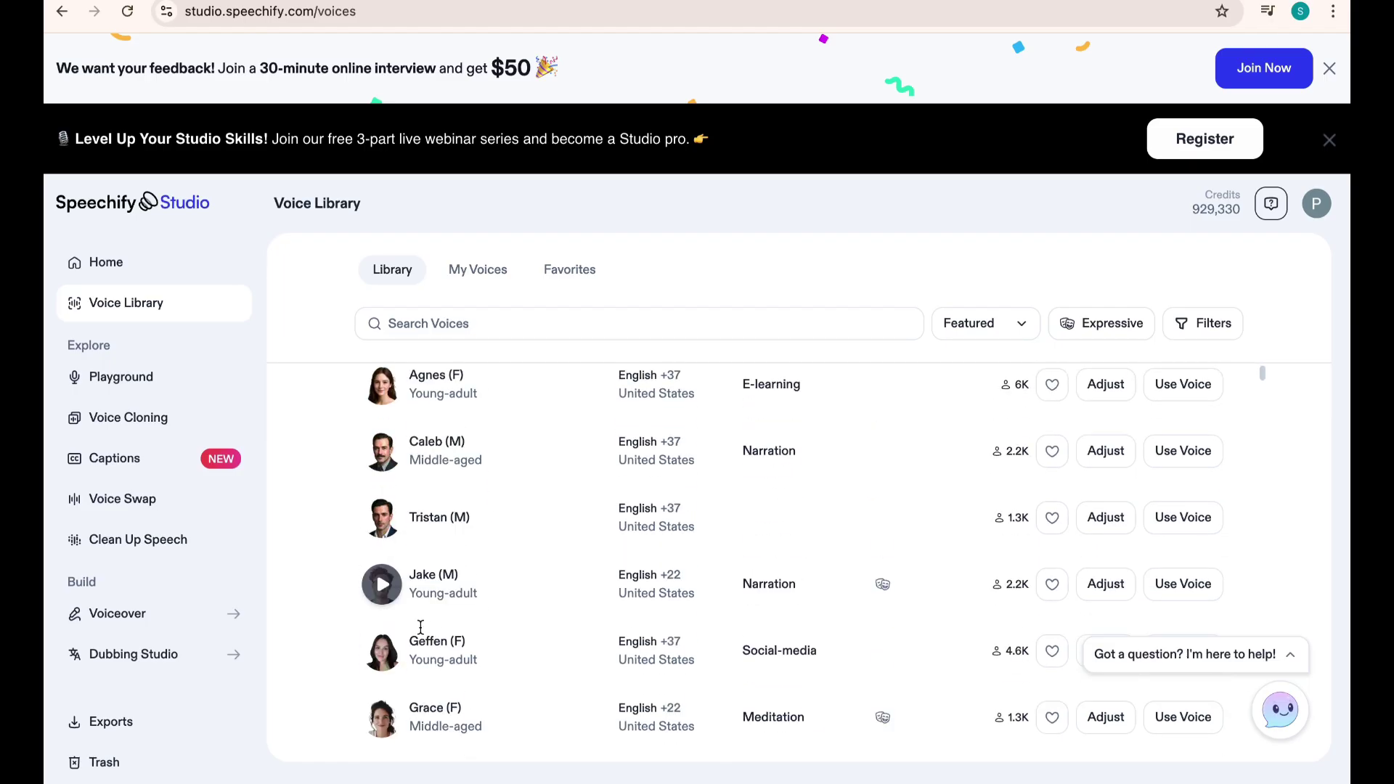
left_click(1192, 461)
key("ctrl+a")
type("This is your body, a quiet universe where every organ works in harmony. Until a sip of cold drink enters. It looks harmless, just fizzy, but inside, it becomes a chemical storm. The moment it touches your tongue, tiny acidic bubbles explode, instantly overloading your taste receptors. The drink rushes down your esophagus, carrying sugar, caffeine, and acids together. In the stomach, the real battle begins as cola mixes with digestive acids, raising pressure and triggering bloating. Sugar then floods into your bloodstream at high speed, pushing your body into overdrive. Your brain lights up with a sudden dopamine spike, giving you a quick artificial high. But as that high fades, your body is left tired, stressed, and craving more. So next time you reach for a cold drink, remember what is happening inside.")
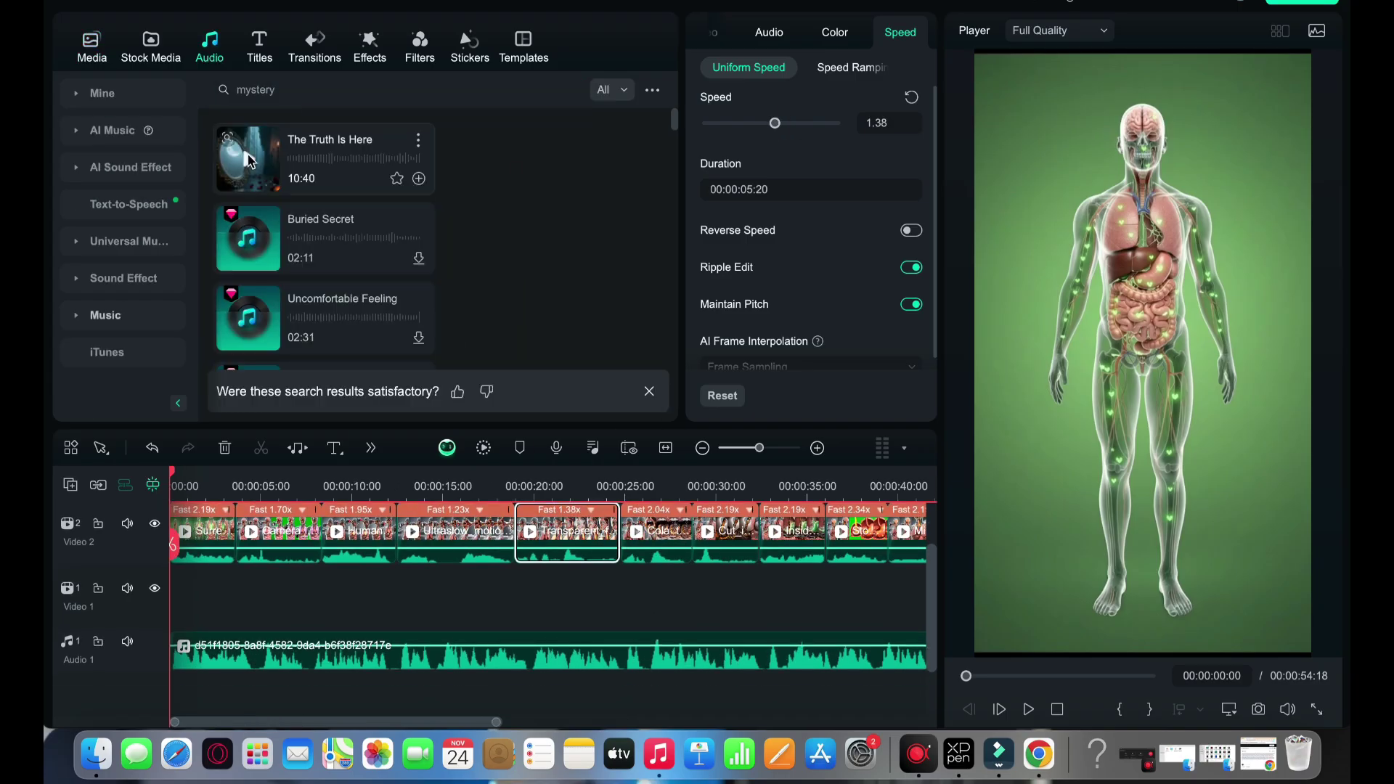
Search the audio library for 'science' and preview the Science Technology music track.
left_click(246, 238)
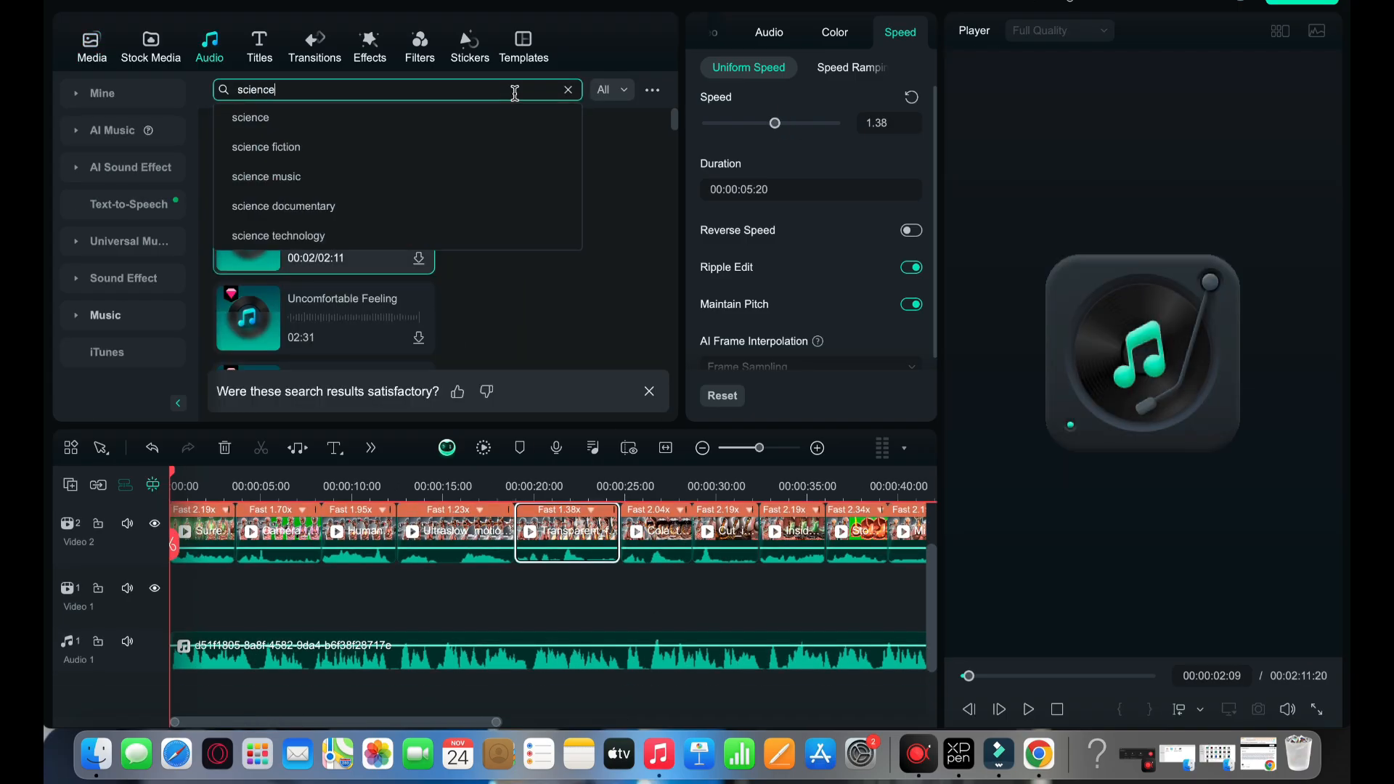
key("Return")
left_click(249, 164)
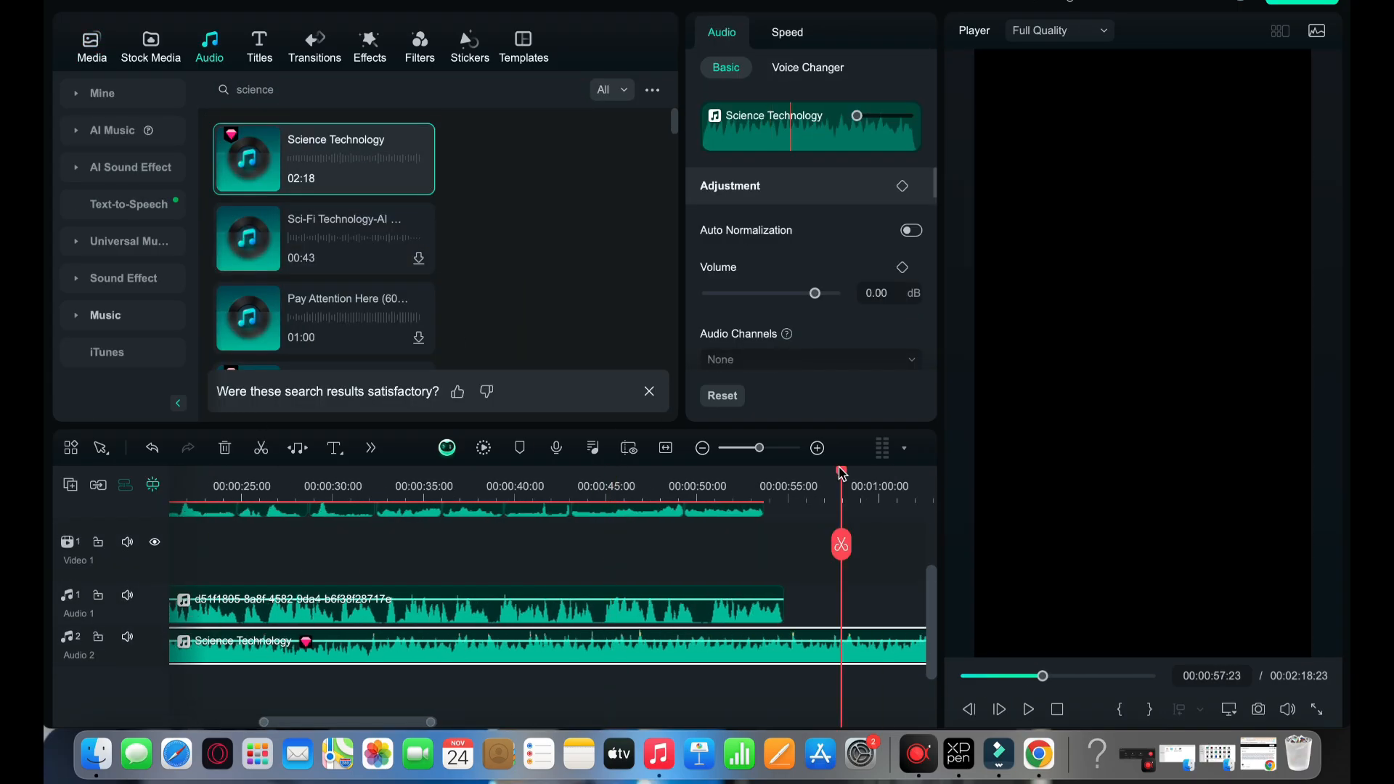